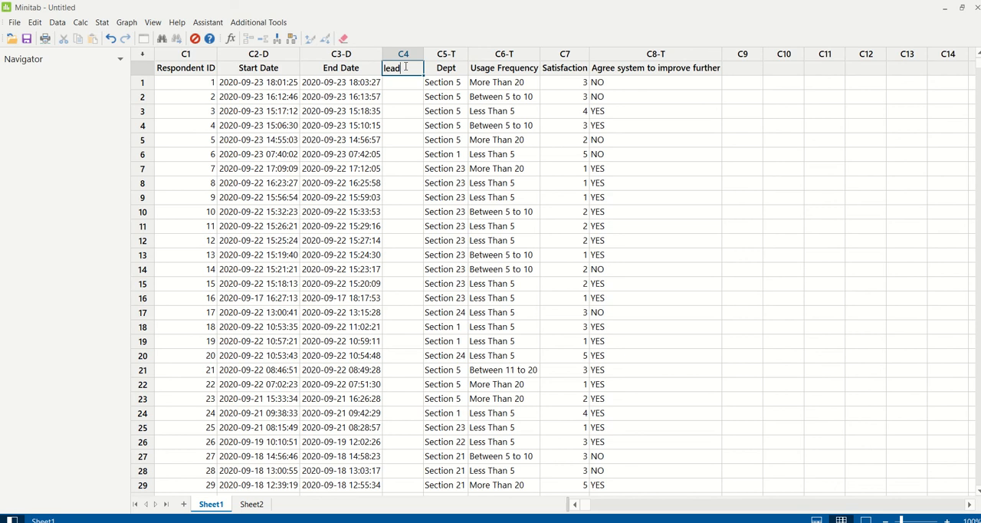
Name column C4 "lead time" and set it as the column that stores the Calculator result.
type("time")
key("Return")
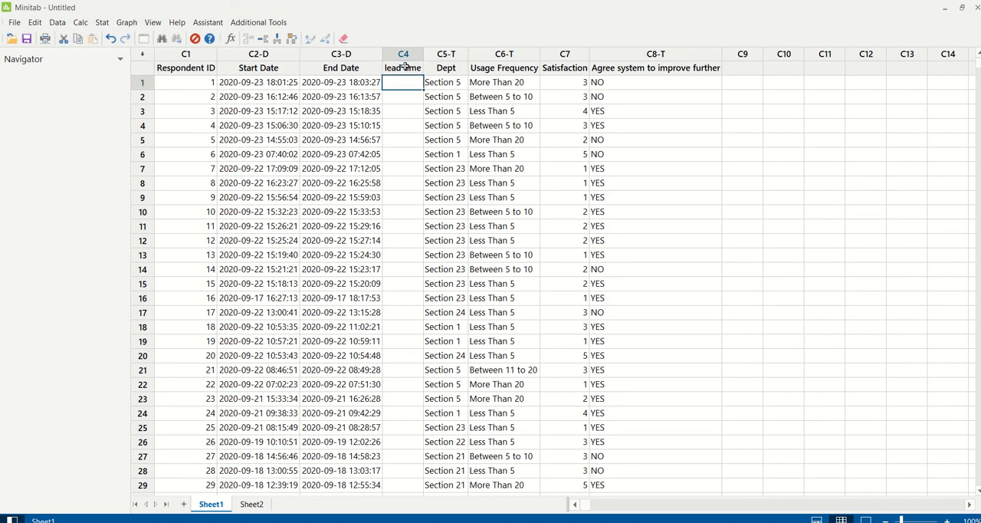
left_click(80, 22)
left_click(104, 35)
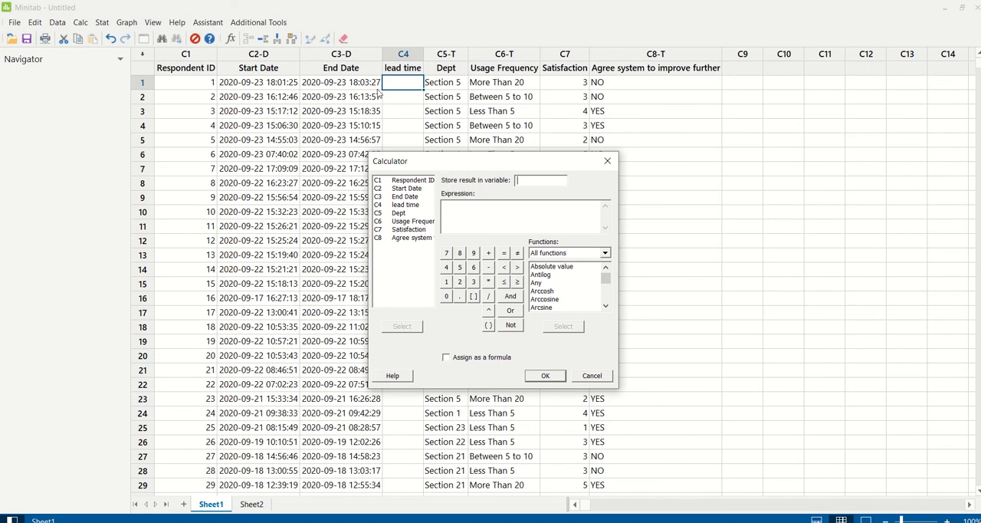
double_click(412, 205)
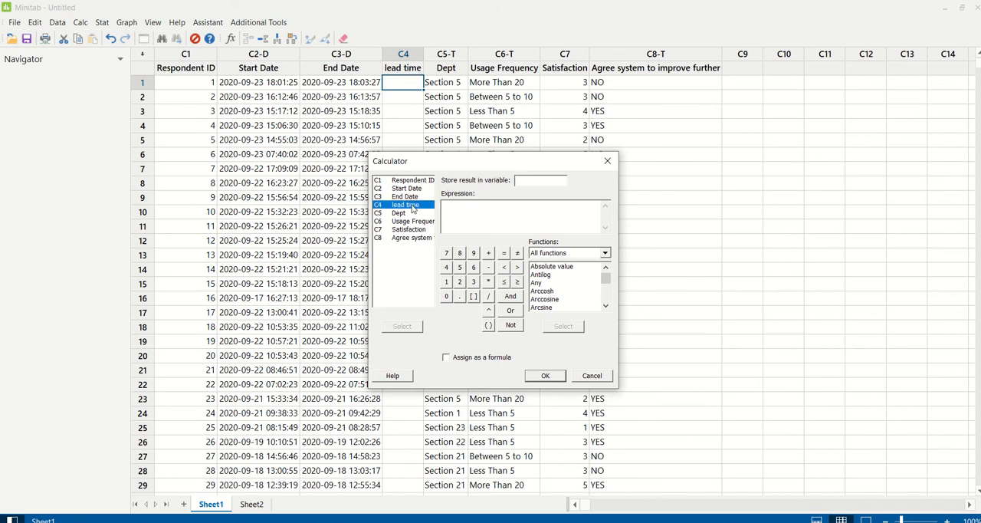
Calculate the lead time with the Date/Time function Elapsed Time as ELAPSED('End Date' - 'Start Date'), assigned as a formula.
left_click(604, 254)
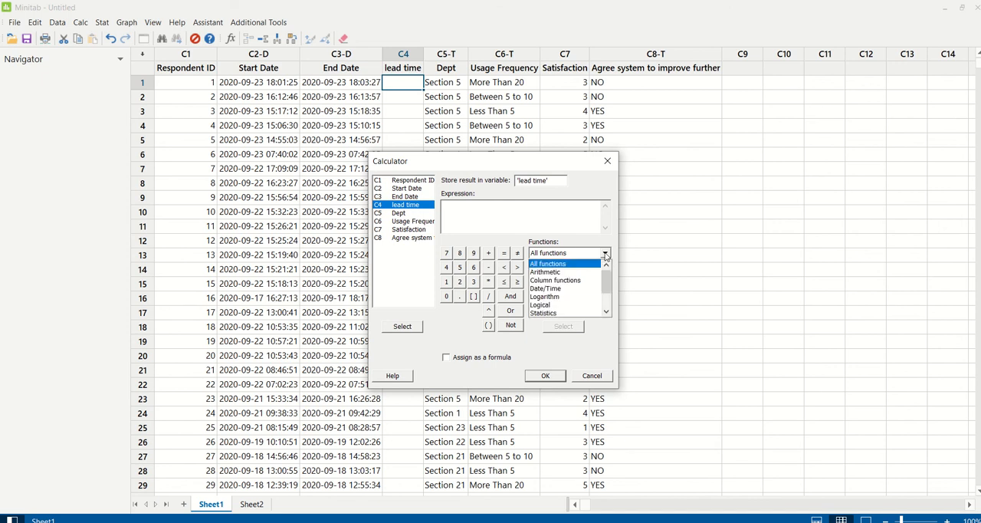
left_click(578, 289)
scroll(575, 295, "down", 3)
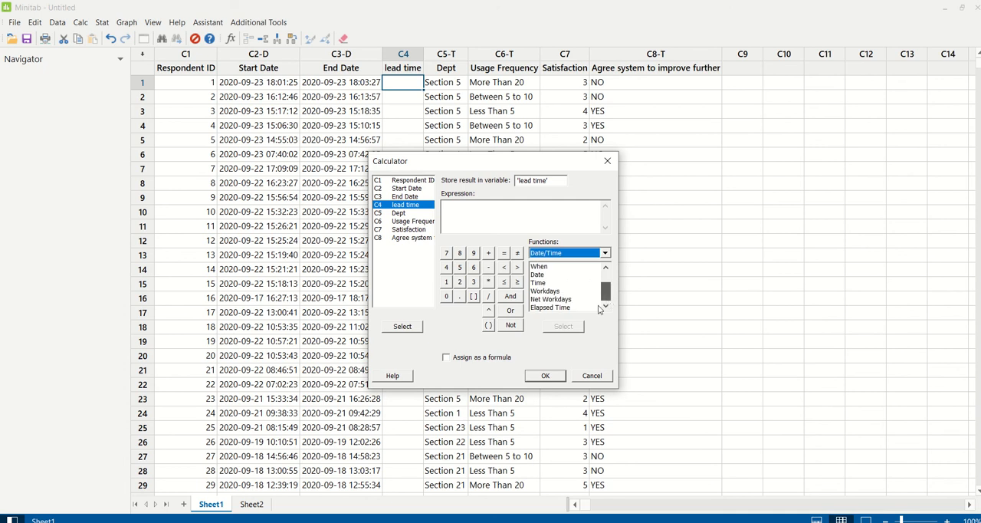
double_click(568, 307)
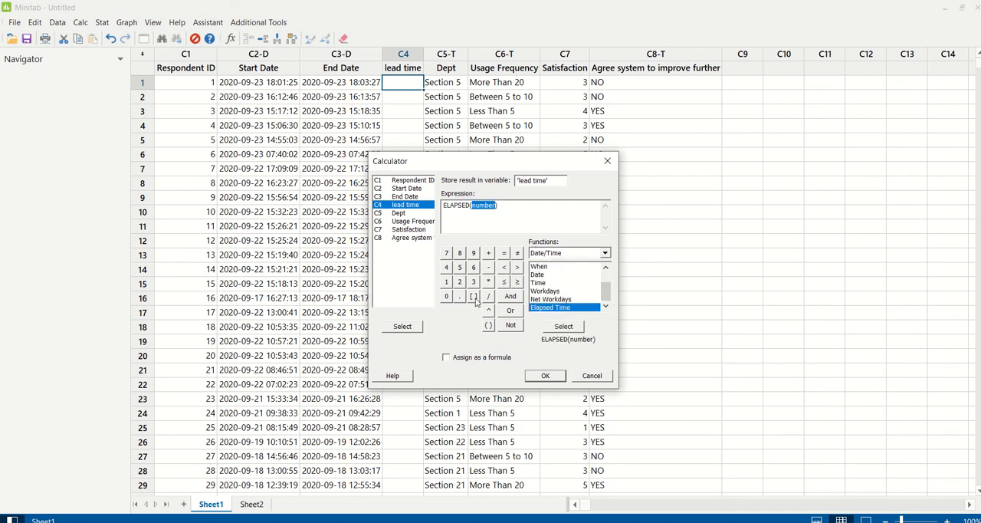
double_click(406, 196)
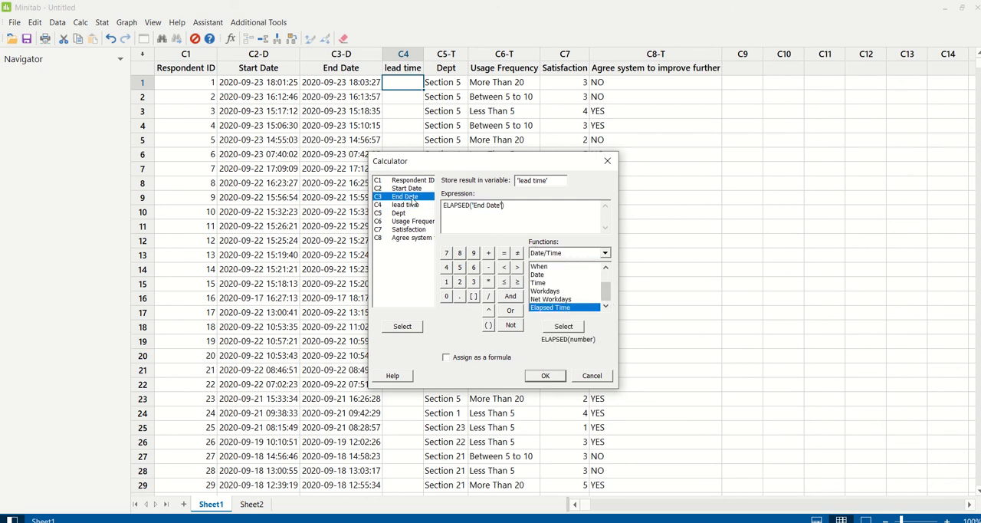
left_click(488, 267)
double_click(406, 188)
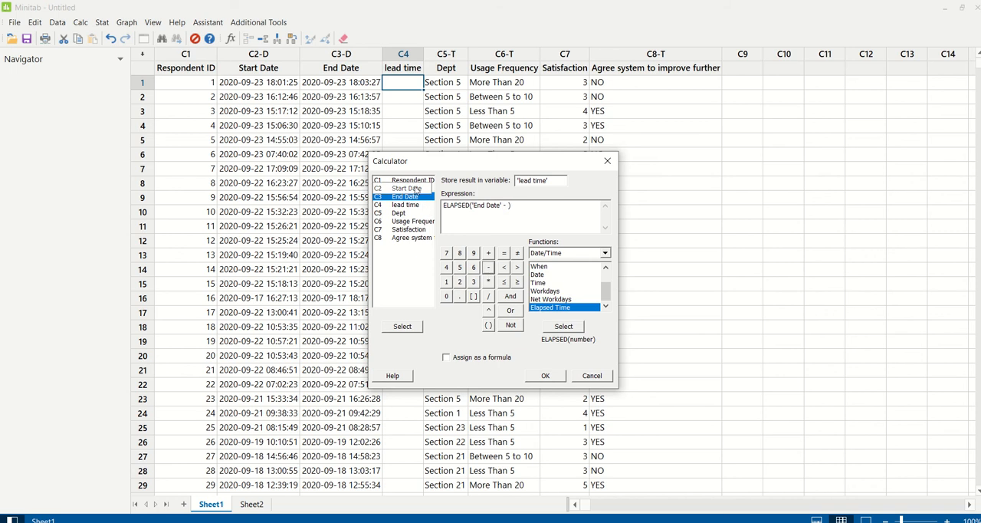
left_click(503, 359)
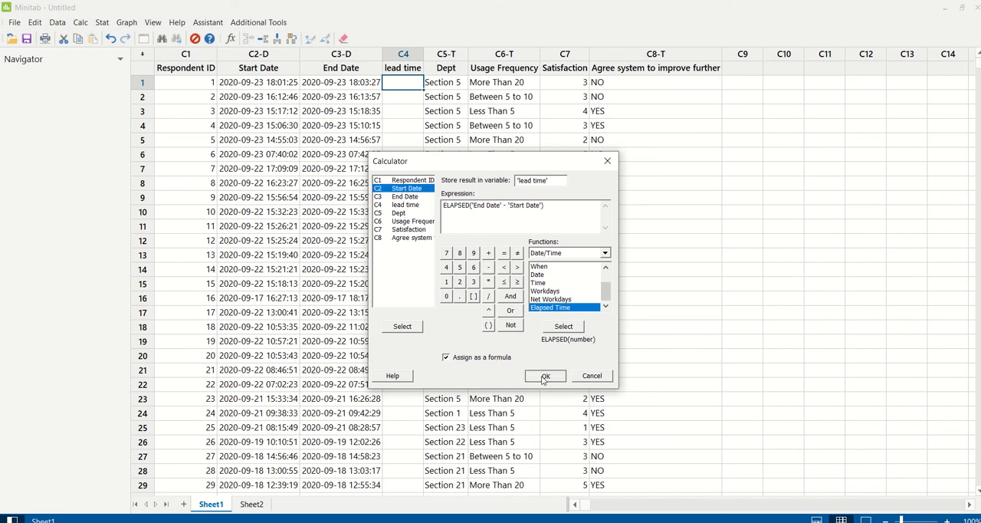
left_click(541, 375)
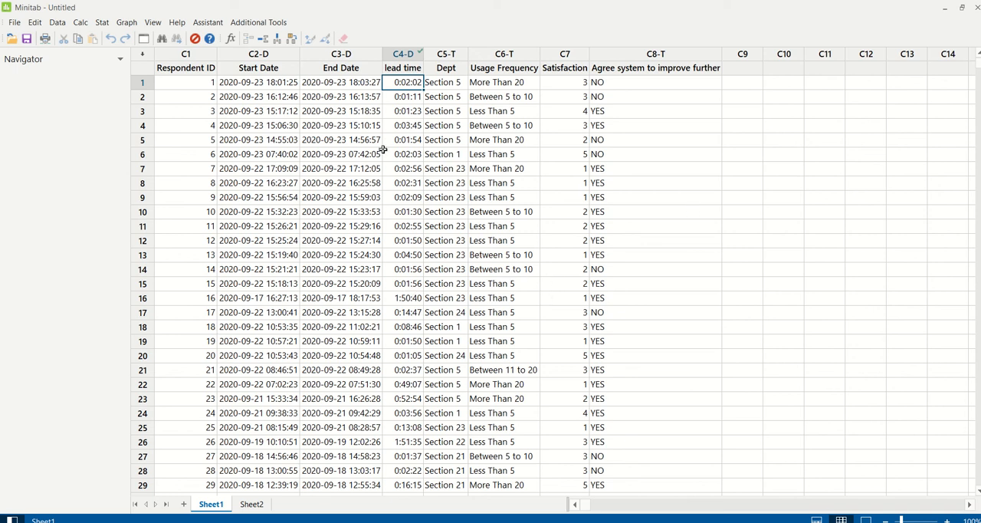
Set up a Recode to Date/Time of the lead time column using the method "Recode ranges of values".
left_click(64, 25)
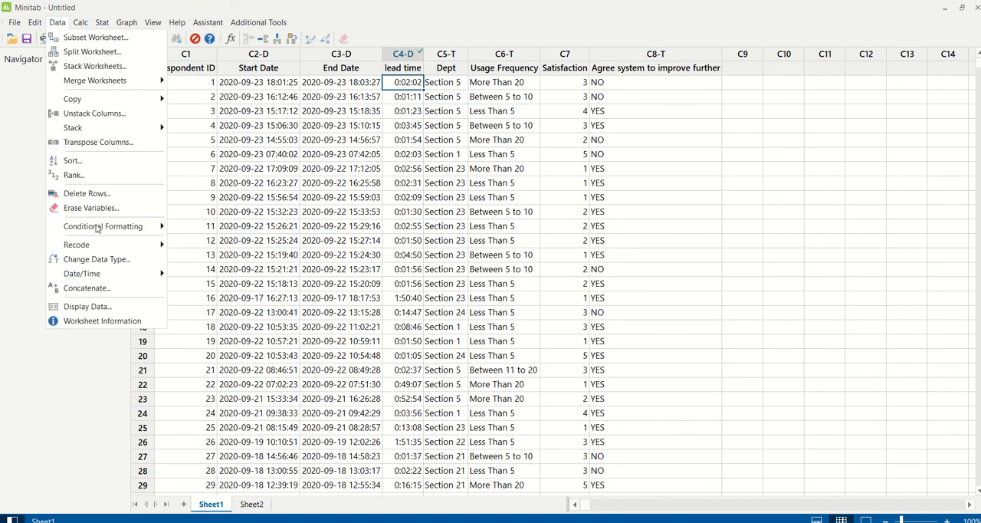
mouse_move(99, 247)
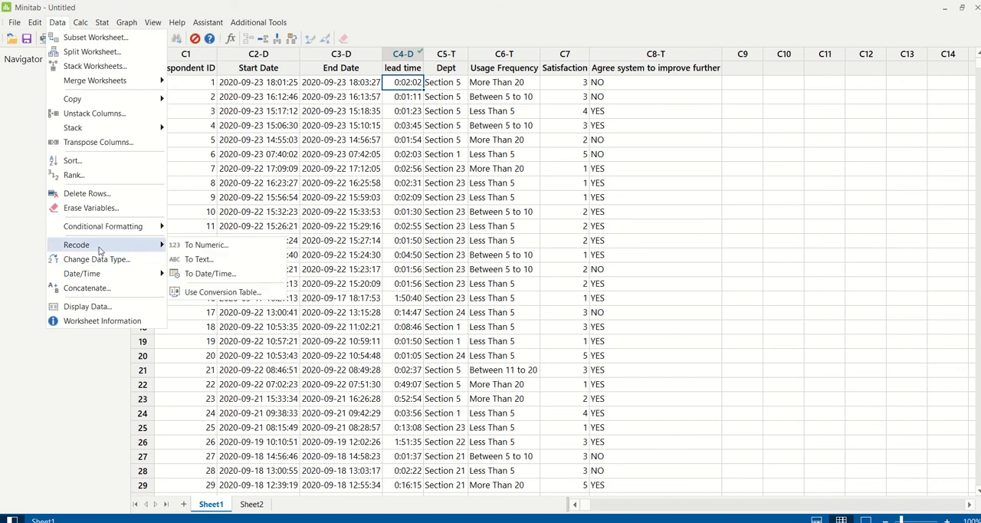
left_click(207, 273)
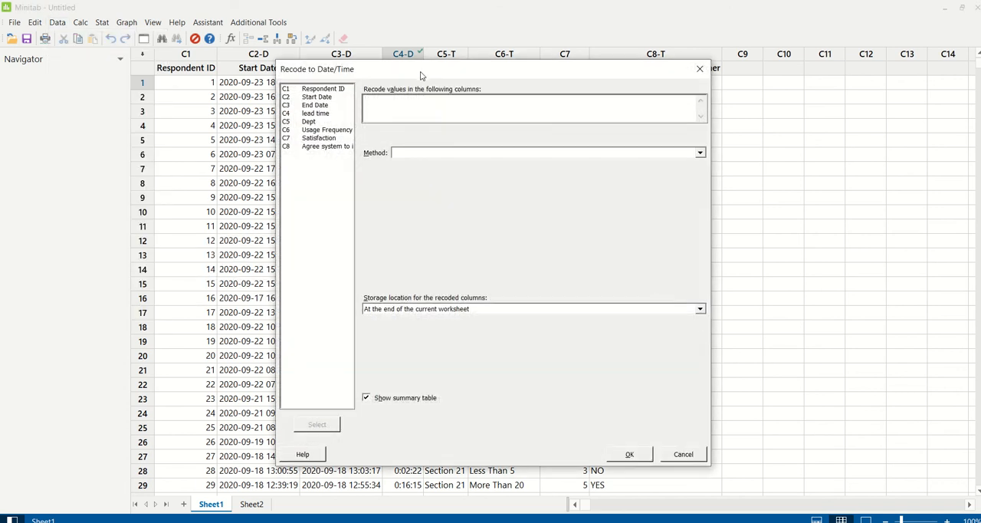
left_click_drag(432, 74, 633, 82)
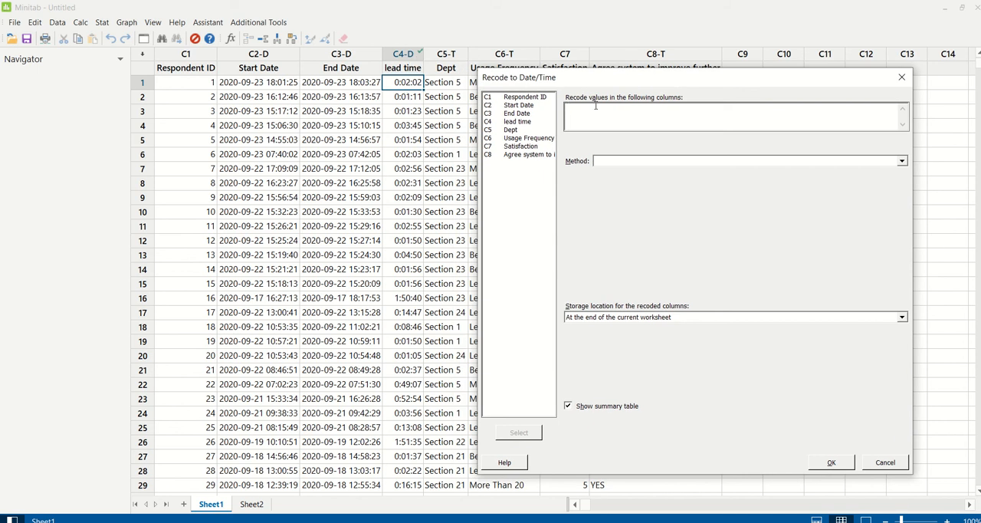
double_click(526, 122)
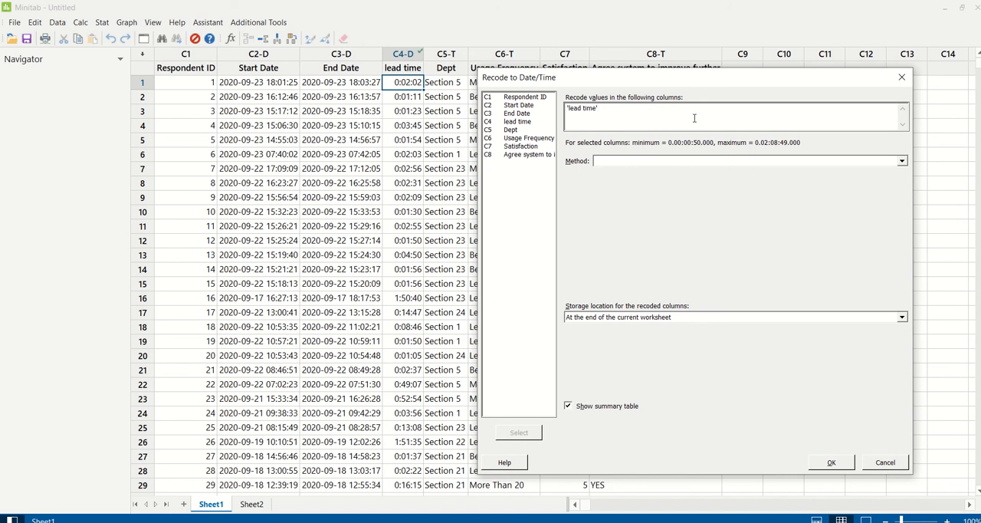
left_click(658, 160)
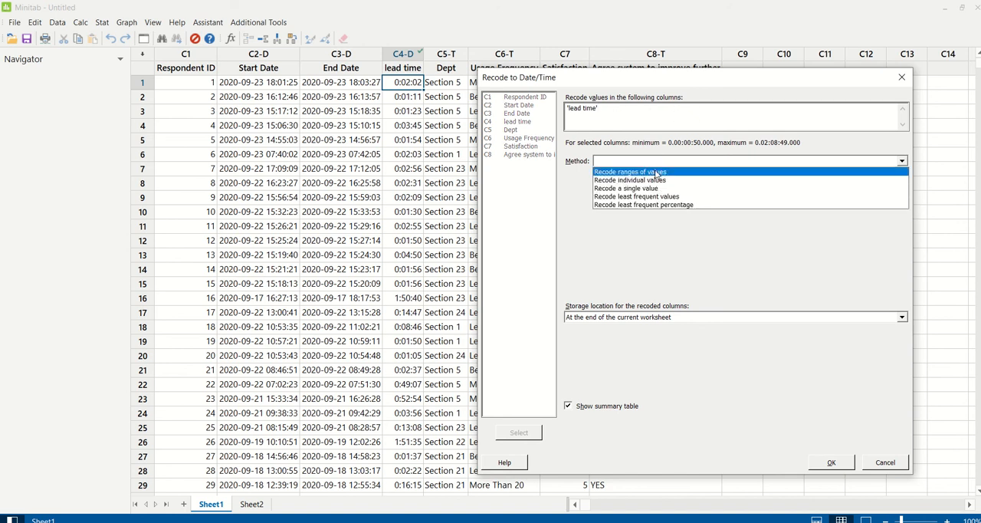
left_click(656, 173)
Define the first recode range from 0:00:00 to 0:30:00 with the recoded value 0:30:00.
left_click(626, 193)
type("0")
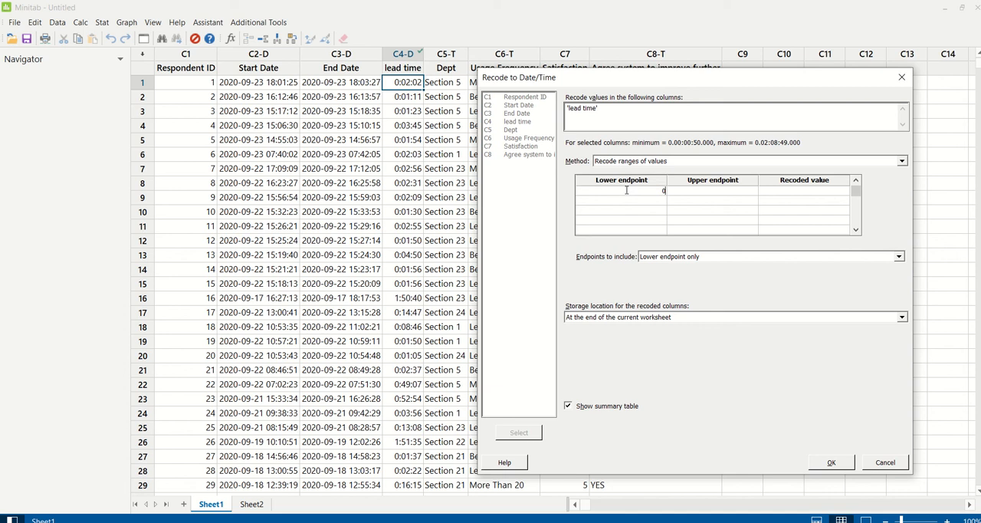
type(":00:00")
left_click(693, 193)
type("0:30:00")
left_click(794, 193)
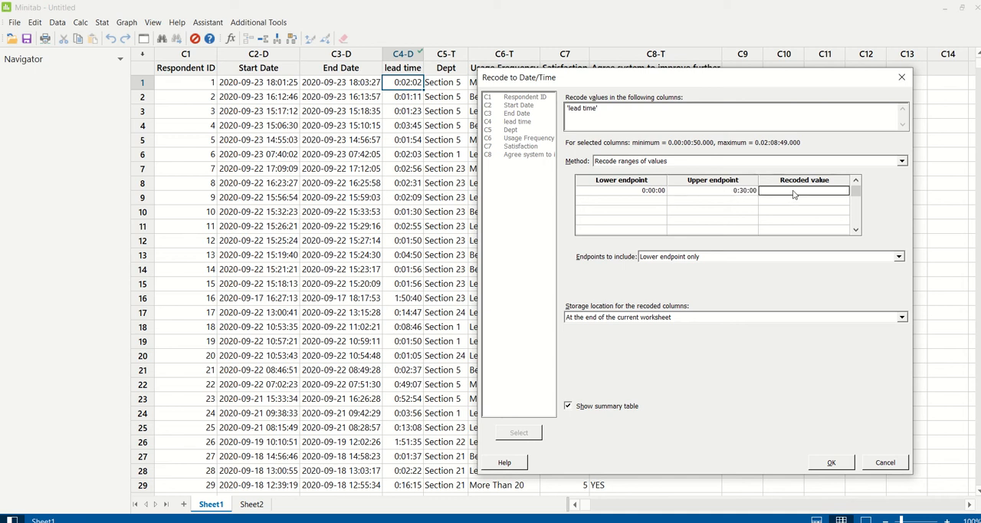
type("0:30:00")
Define the second recode range from 0:30:01 to 1:00:00 with the recoded value 1:00:00.
left_click(642, 201)
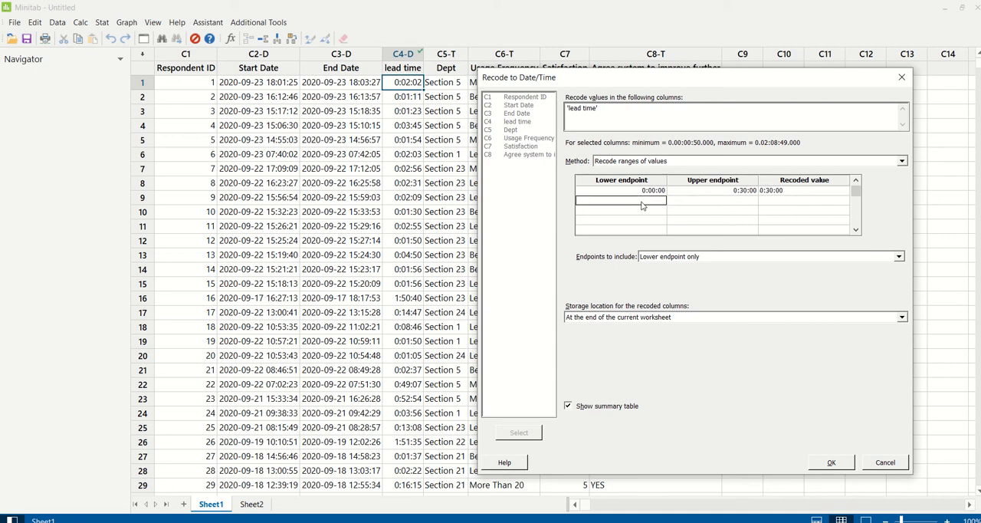
type("0:30:01")
left_click(702, 200)
type("1:00:00")
left_click(799, 204)
type("1:")
Define the third recode range from 1:00:01 to 100:00:00 with the recoded value 2:00:00.
left_click(656, 210)
type("1:00:01")
left_click(711, 212)
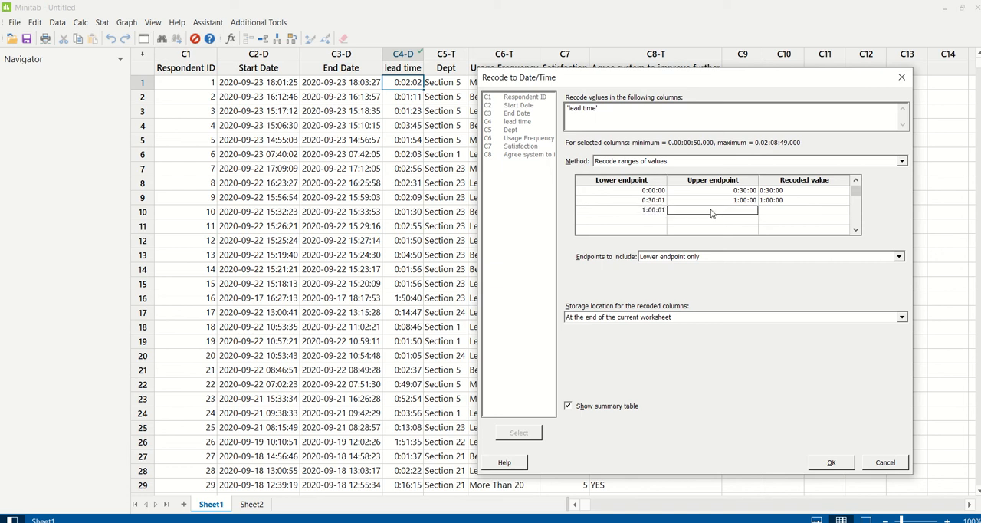
type("100:00:00")
left_click(775, 213)
type("2:0")
Include both endpoints in the ranges and run the recode with storage at the end of the current worksheet.
left_click(900, 257)
left_click(689, 284)
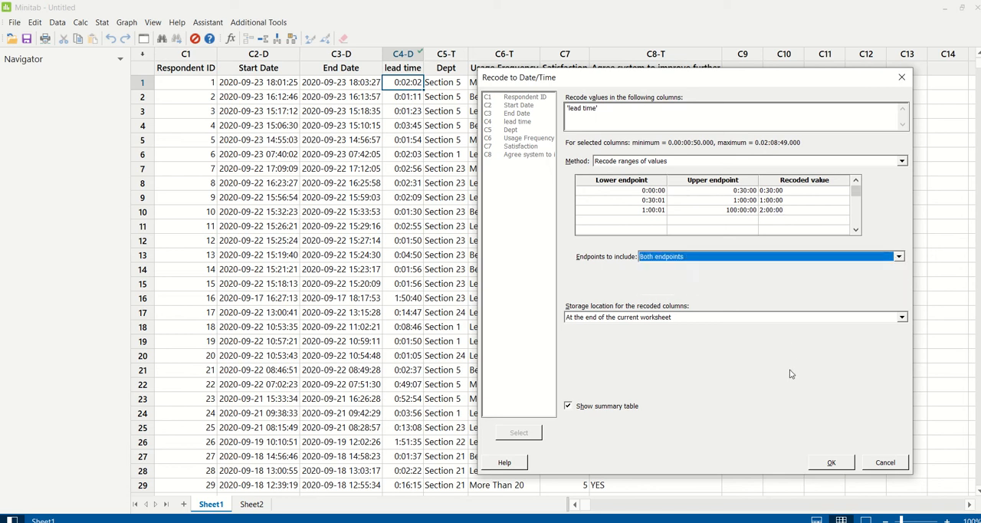
left_click(827, 459)
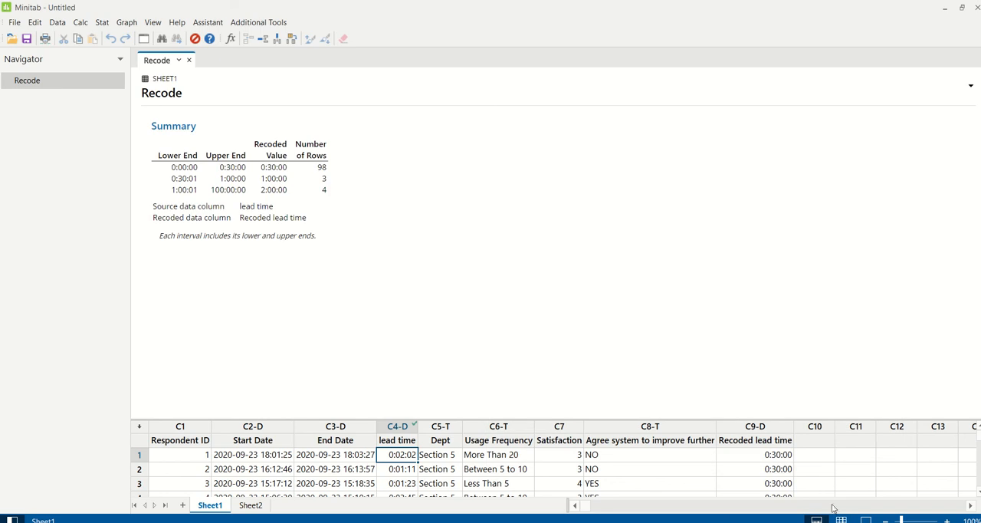
Set up a pie chart of counts of unique values with Recoded lead time as the categorical variable.
left_click(840, 519)
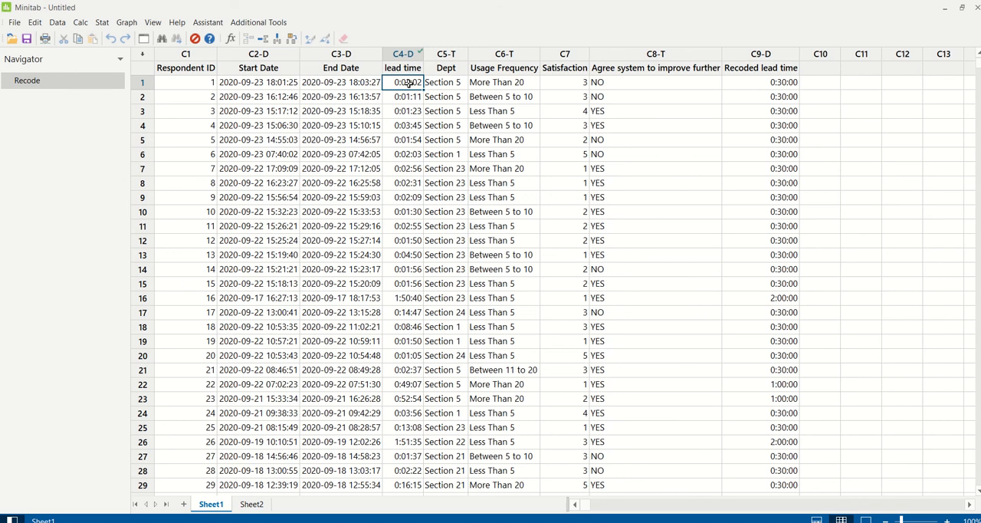
left_click_drag(408, 82, 406, 284)
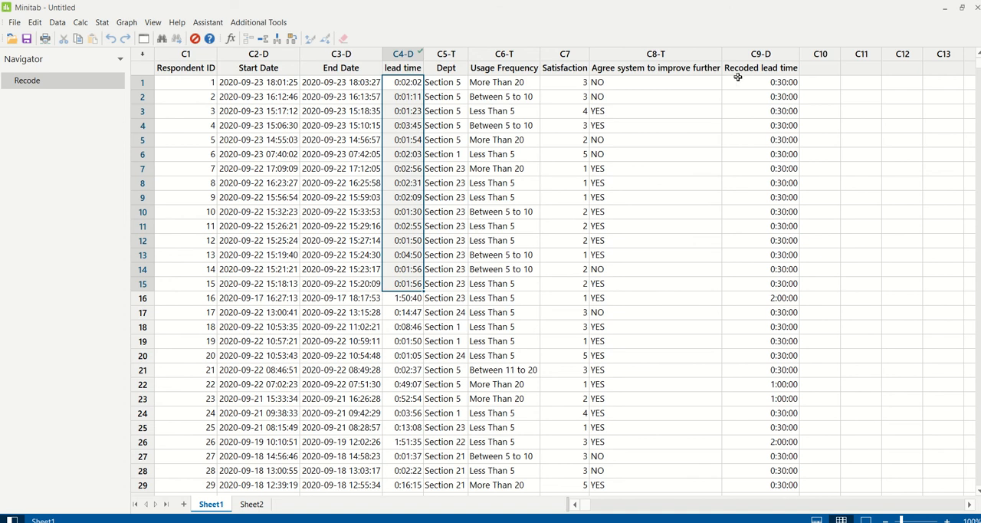
left_click(756, 54)
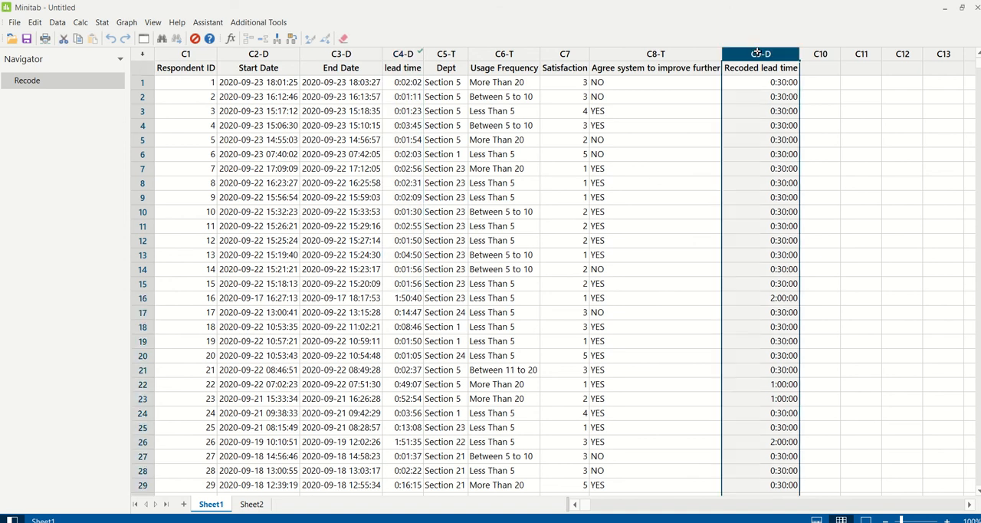
left_click(127, 23)
left_click(148, 264)
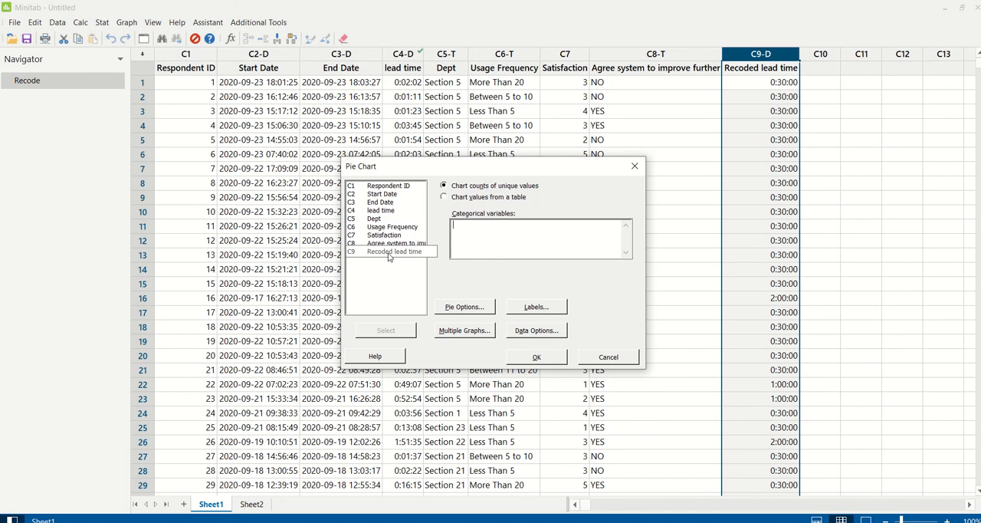
double_click(388, 253)
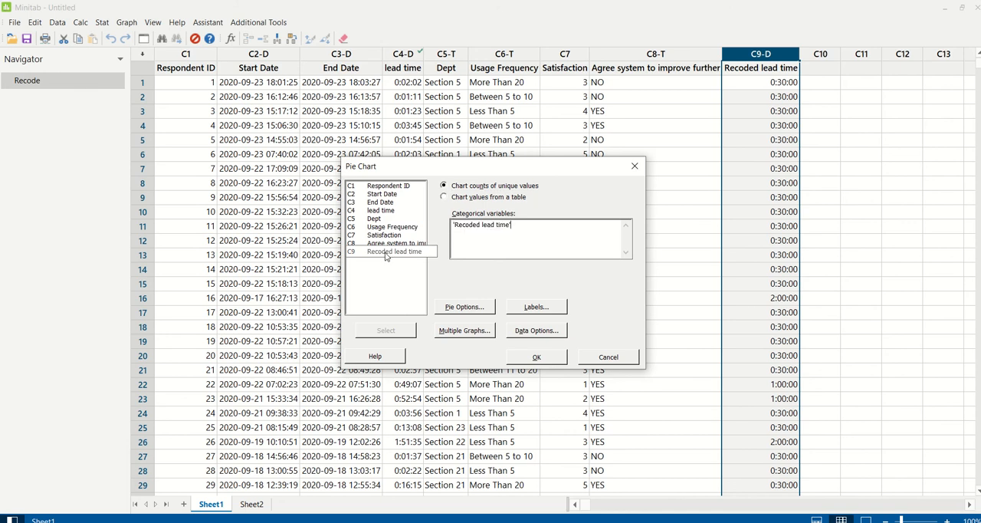
Order the pie chart's slices by increasing volume.
left_click(463, 306)
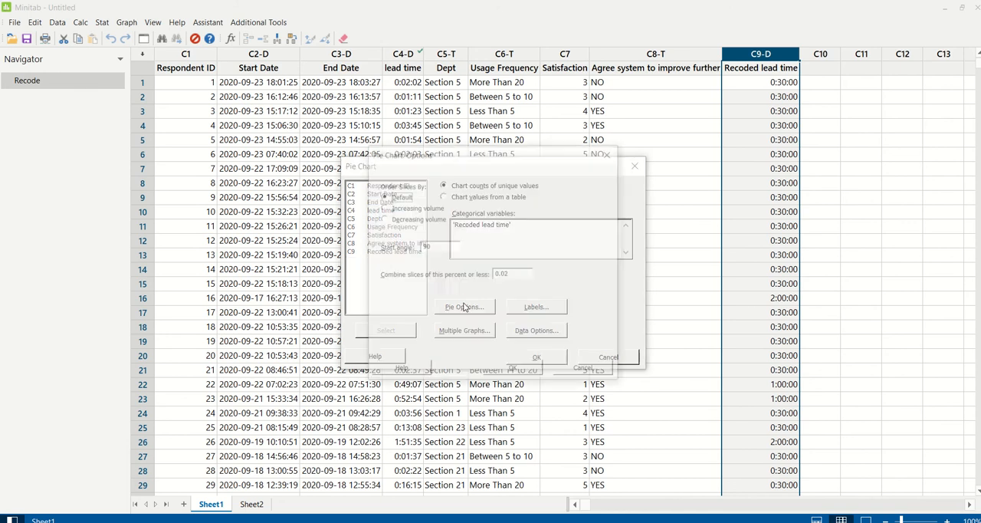
left_click(418, 208)
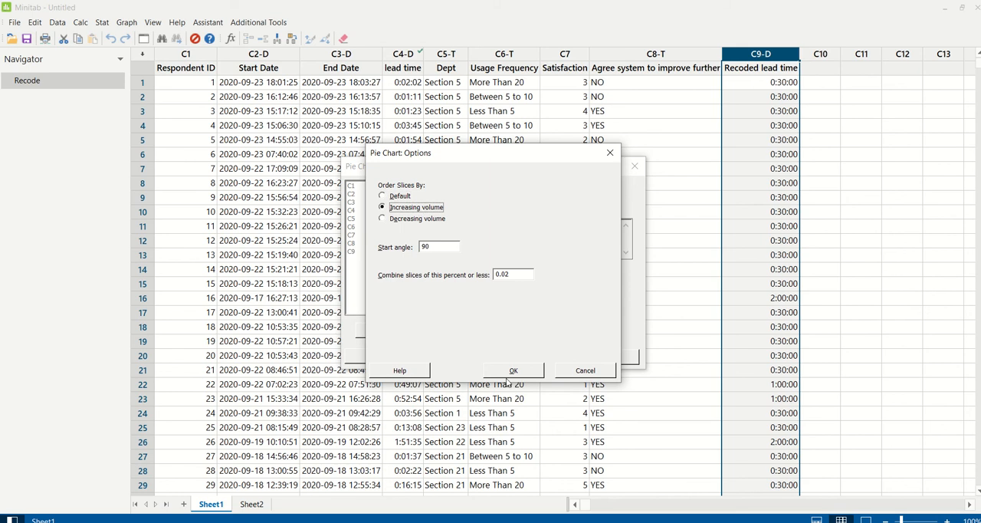
left_click(515, 371)
Label the pie slices with category name, frequency and percent, add lines from label to slice, and create the chart.
left_click(539, 308)
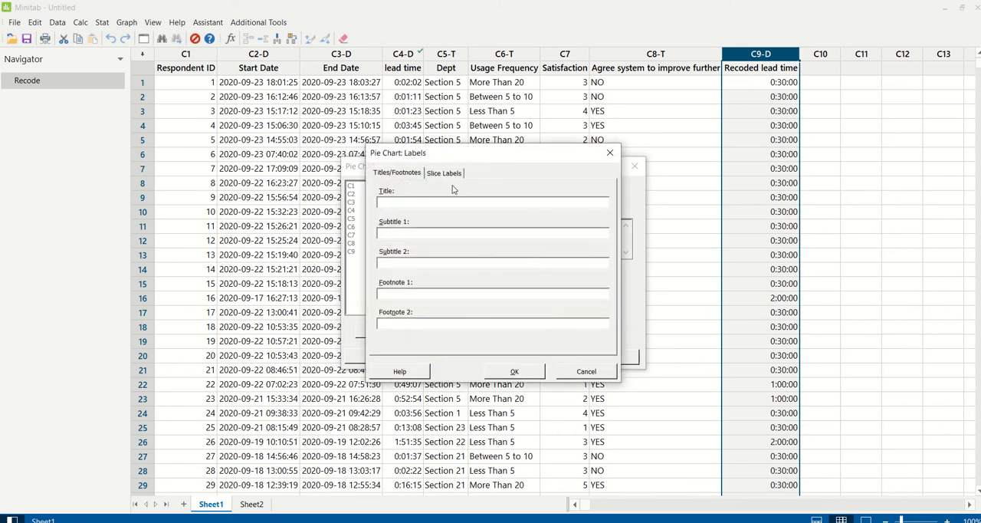
left_click(448, 173)
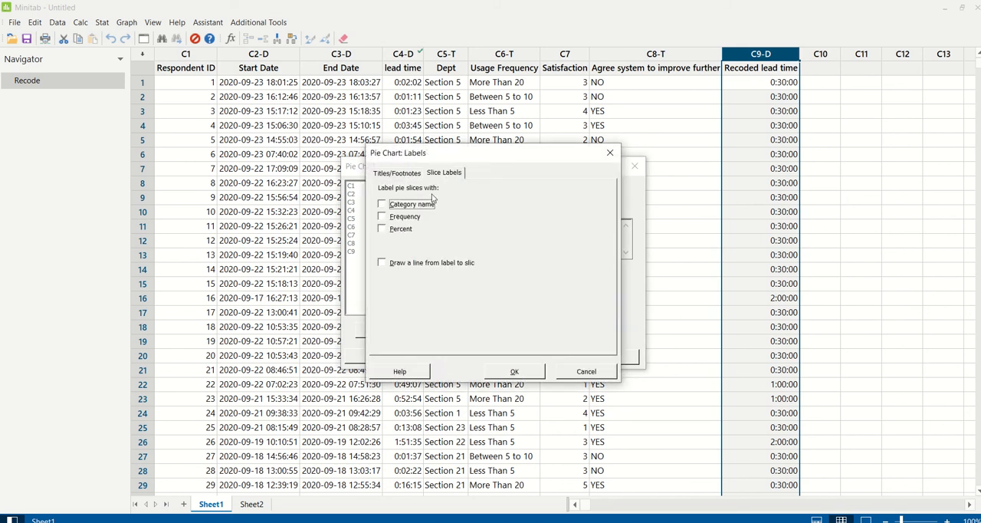
left_click(414, 205)
left_click(406, 216)
left_click(404, 229)
left_click(412, 265)
left_click(514, 371)
left_click(538, 356)
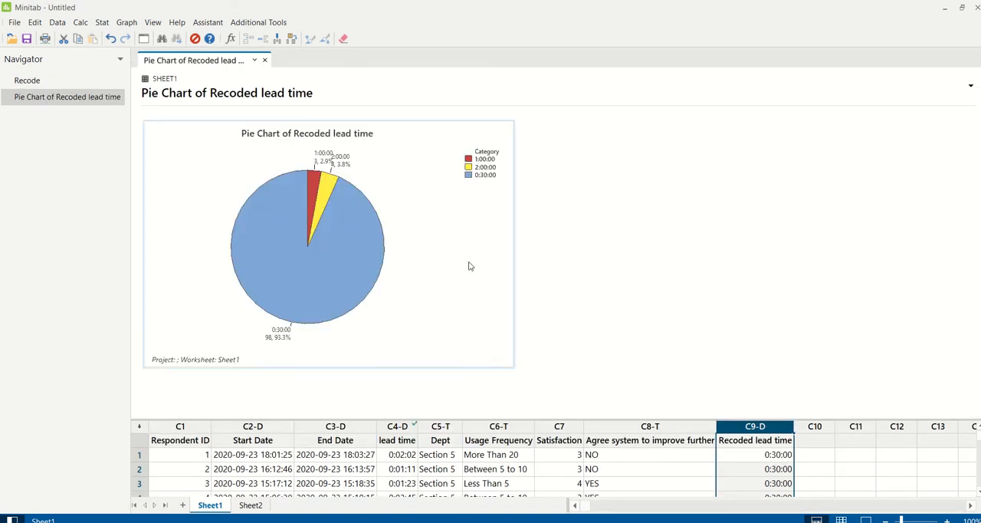
Examine the slice labels and percentages of the recoded lead time pie chart at full-screen size in the graph editor.
double_click(445, 282)
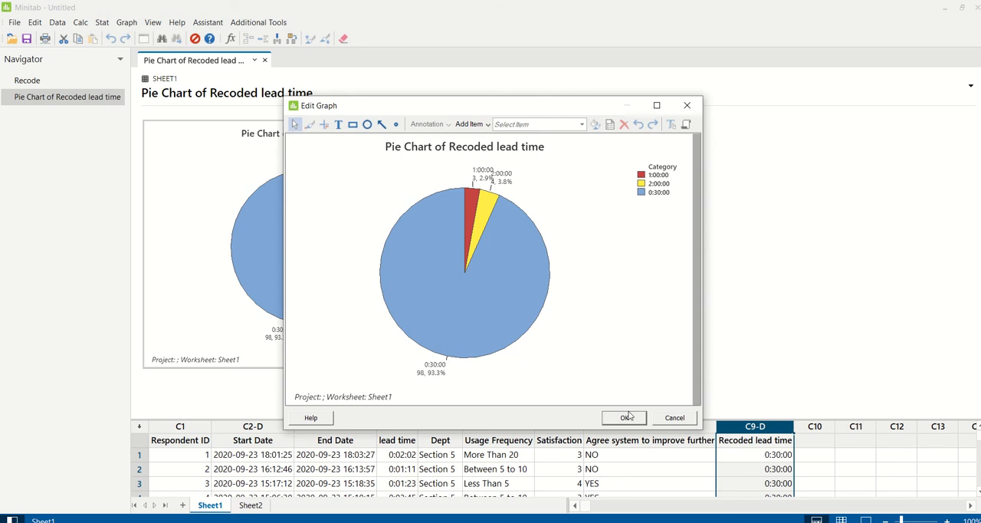
left_click(655, 108)
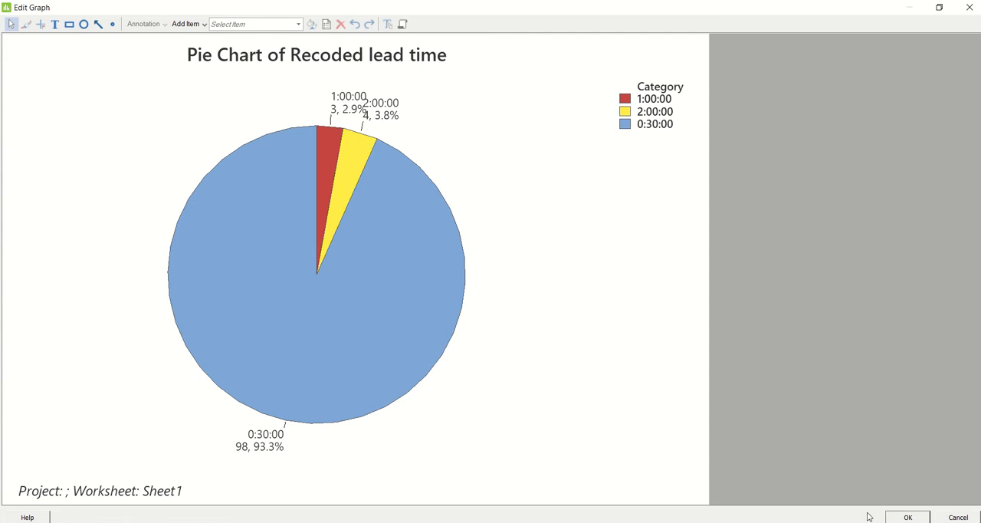
left_click(908, 517)
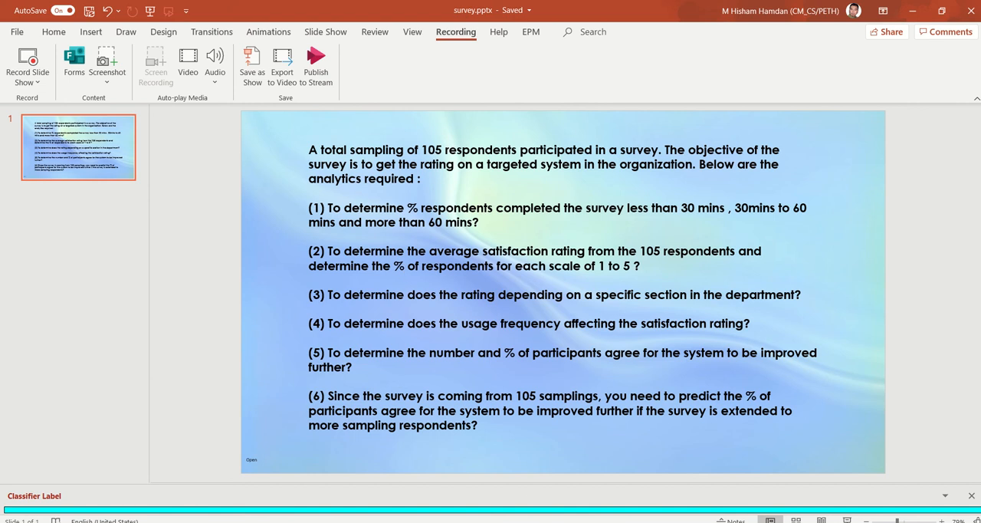
Switch back to Minitab, show the full worksheet and create a graphical summary with Satisfaction as the variable.
left_click(571, 522)
left_click(842, 520)
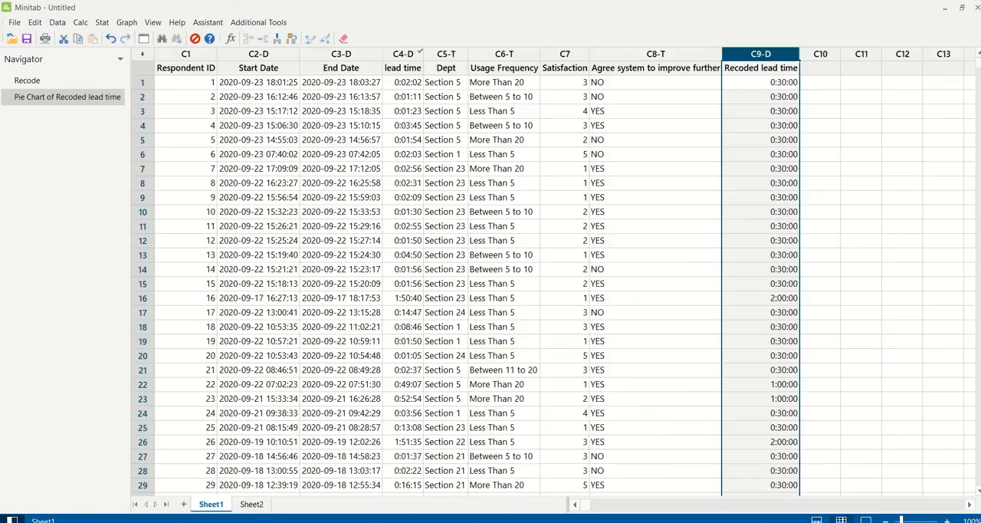
left_click(102, 24)
mouse_move(205, 40)
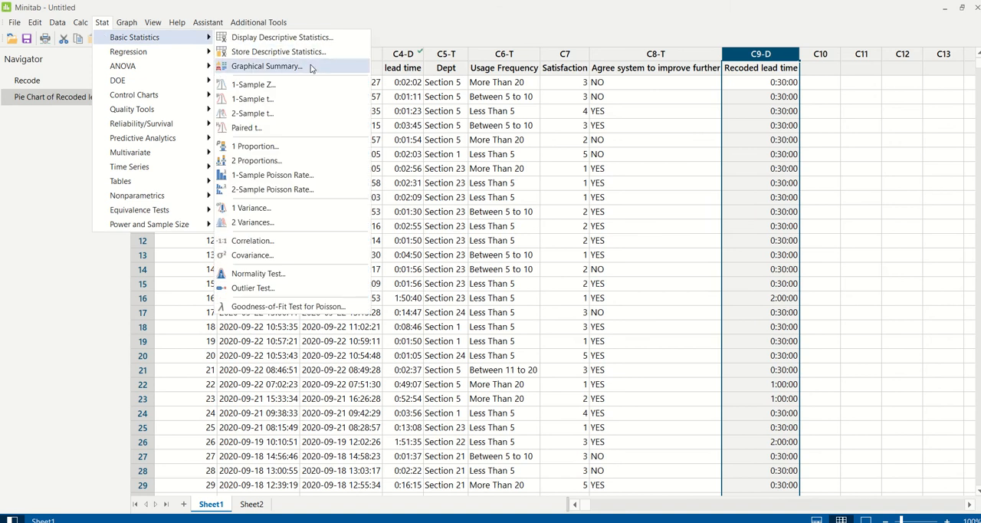
left_click(267, 66)
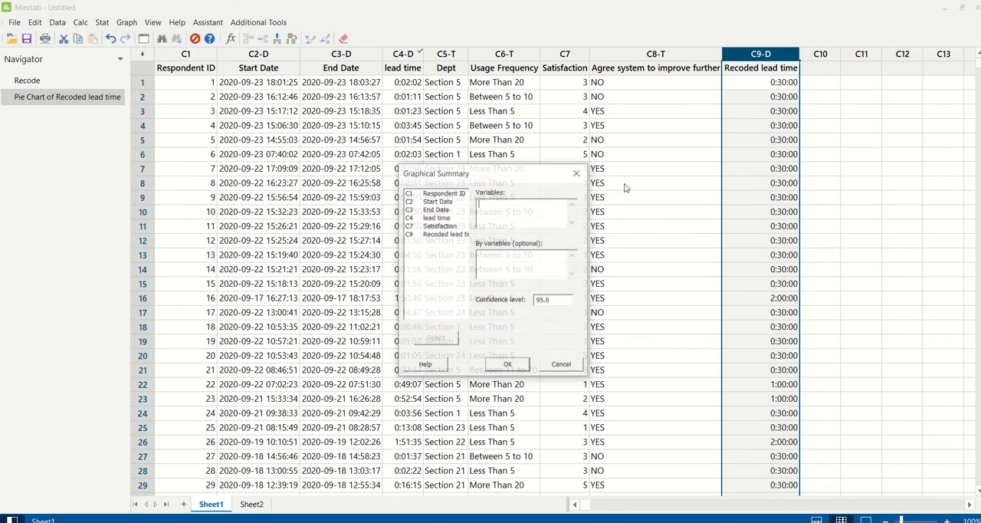
double_click(438, 228)
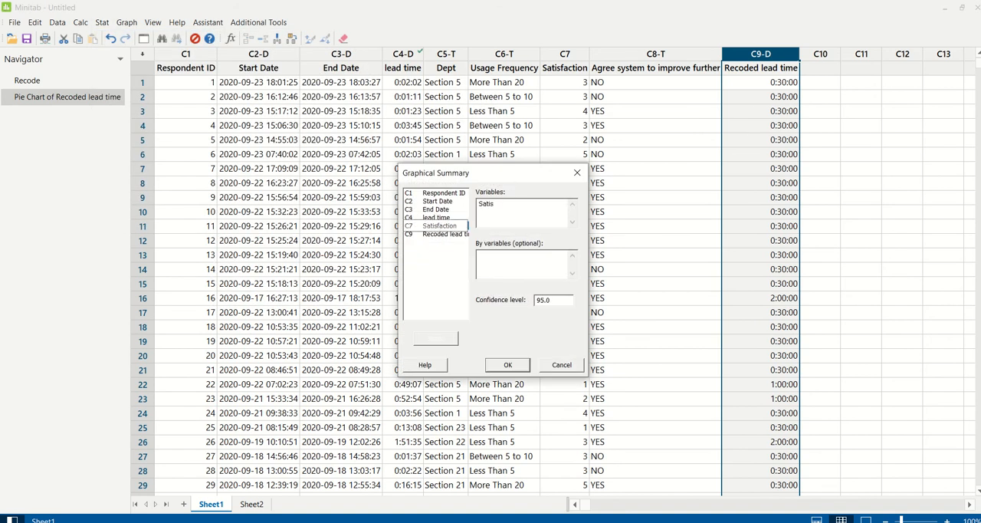
left_click(507, 365)
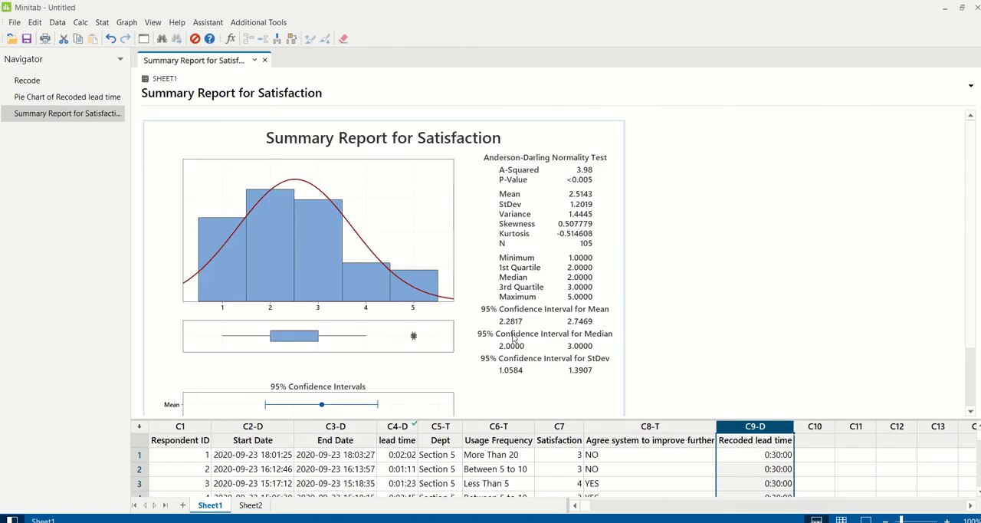
Examine the mean, median and confidence intervals of the Satisfaction summary report at full-screen size in the graph editor.
double_click(635, 210)
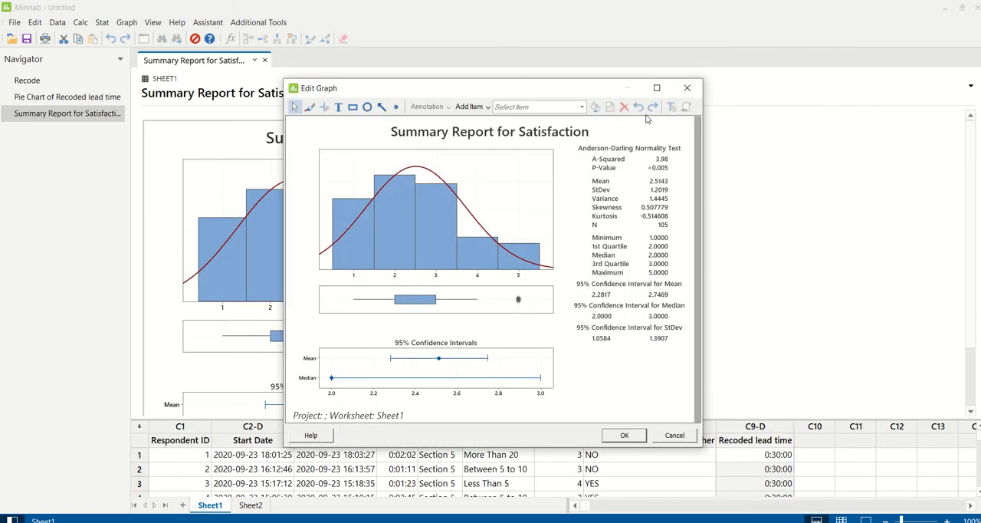
left_click(653, 91)
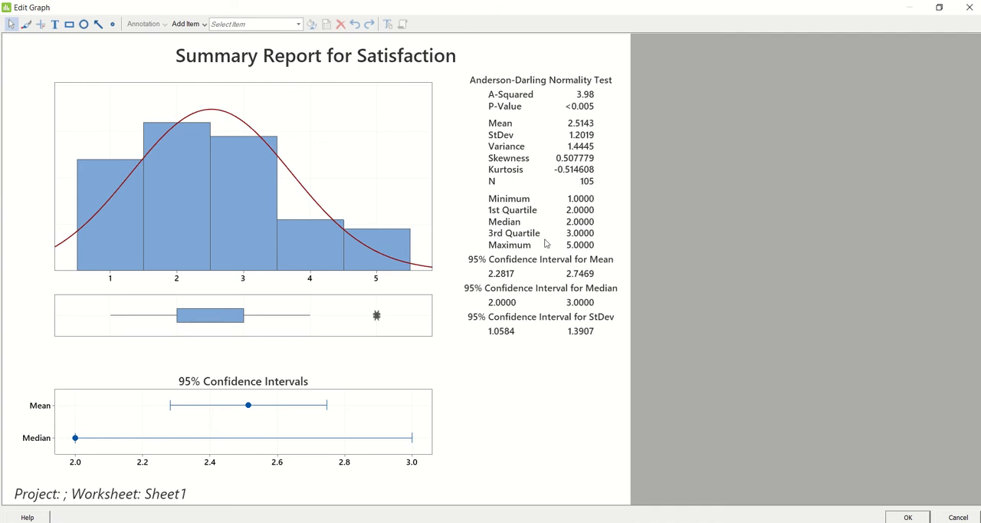
left_click(904, 517)
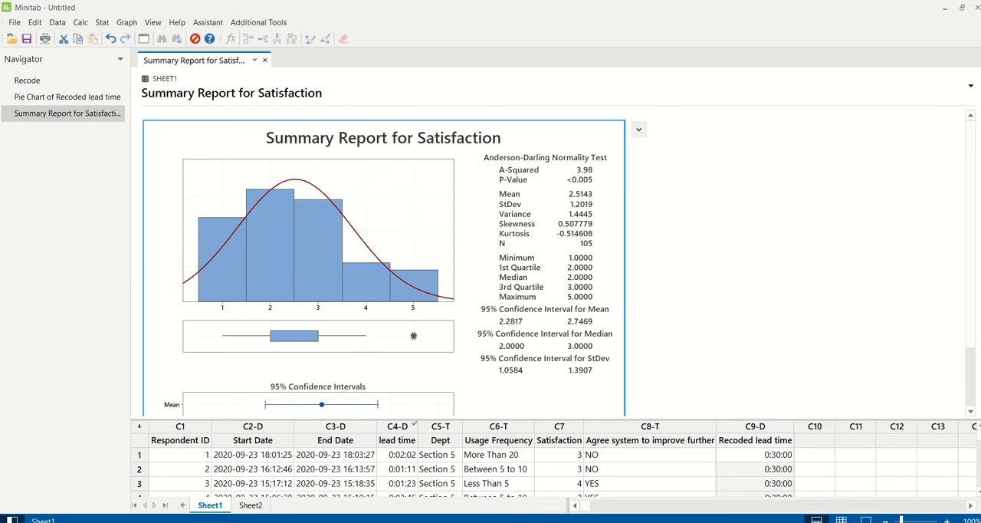
Create a pie chart of counts of unique values with Satisfaction replacing Recoded lead time as the categorical variable.
left_click(841, 520)
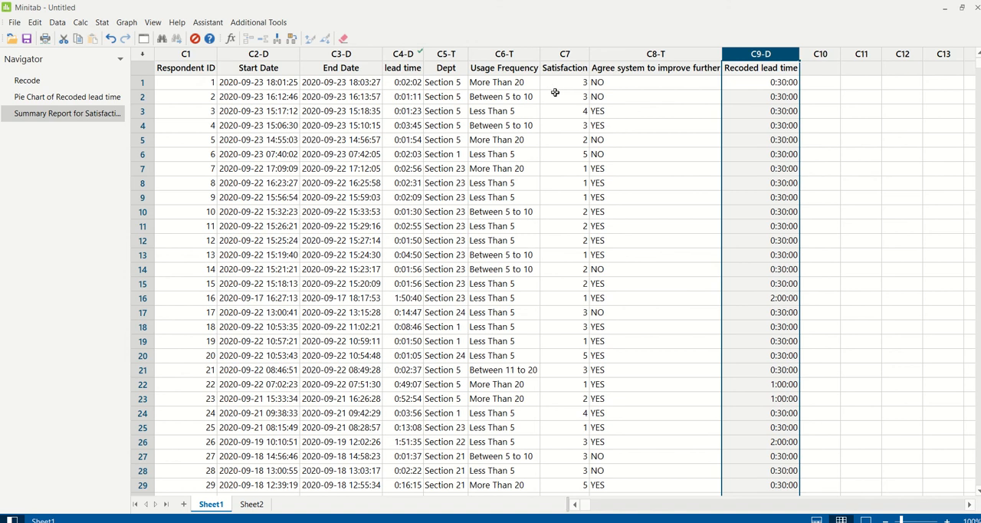
left_click(126, 22)
left_click(150, 265)
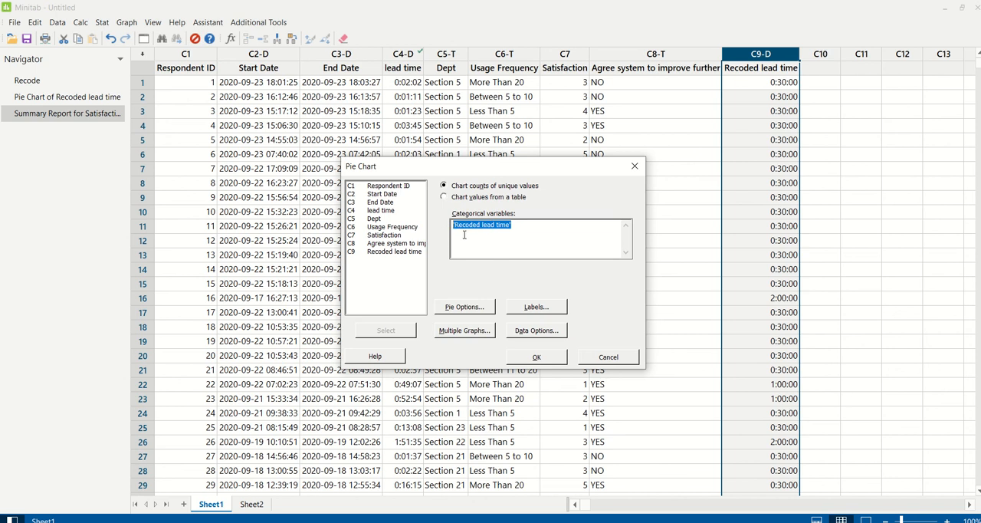
double_click(391, 236)
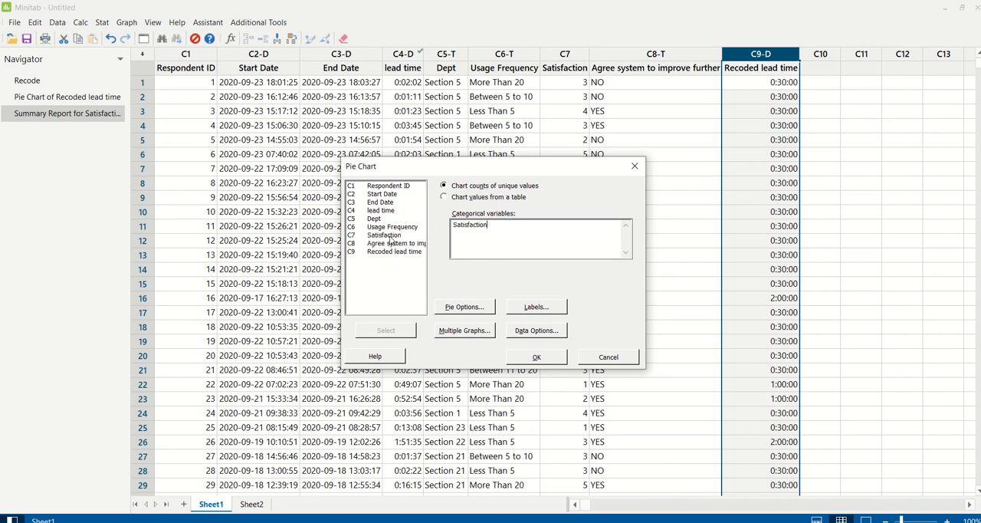
left_click(536, 357)
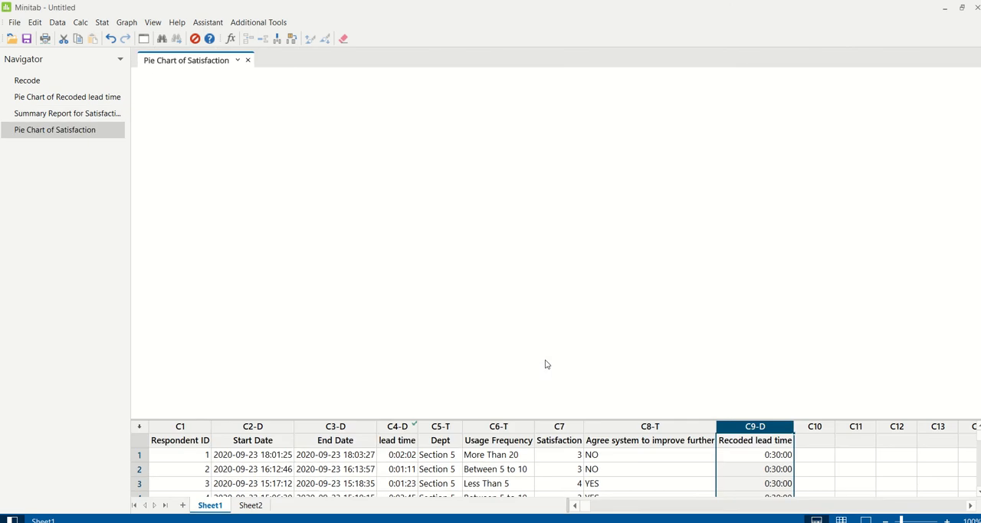
Examine the share of each rating in the Satisfaction pie chart at full-screen size in the graph editor.
double_click(461, 336)
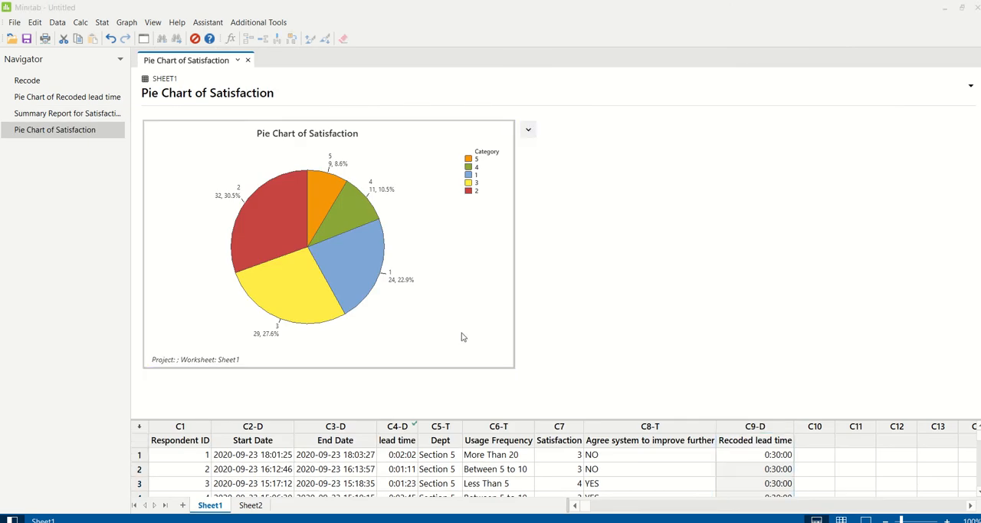
left_click(658, 106)
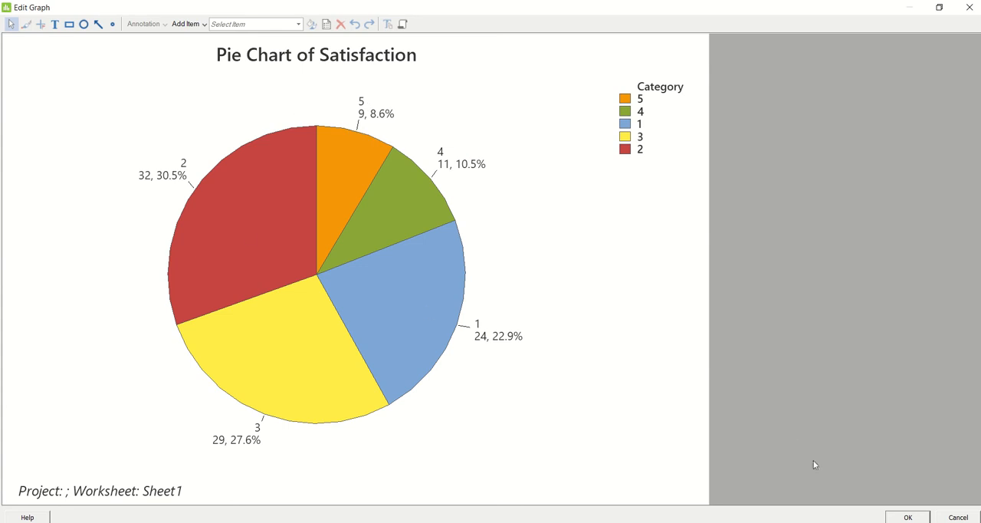
left_click(906, 517)
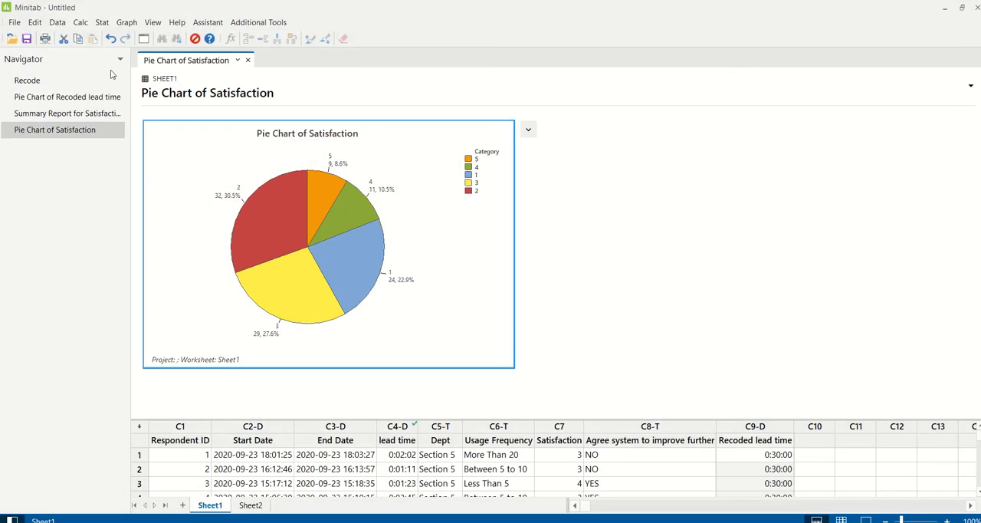
Tally the Satisfaction variable with both counts and percents displayed.
left_click(101, 22)
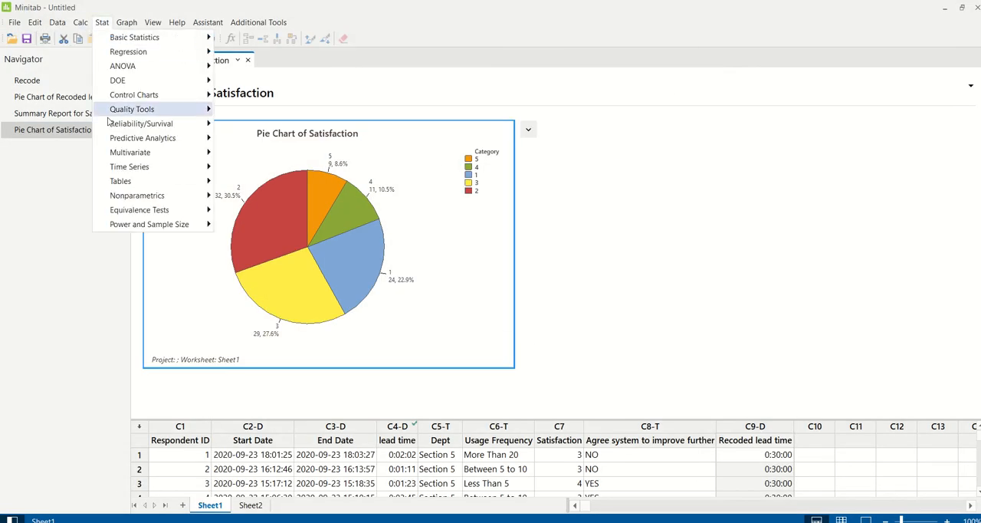
mouse_move(121, 182)
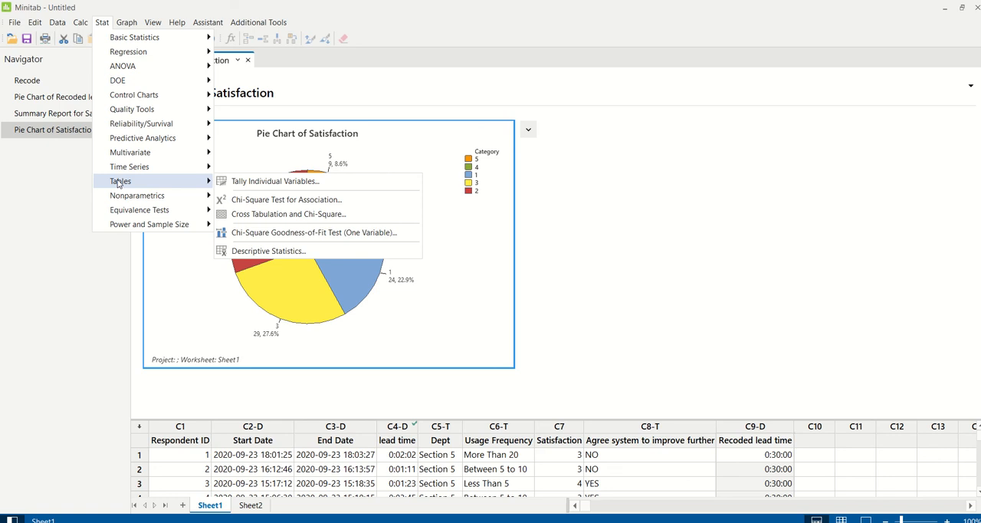
left_click(267, 184)
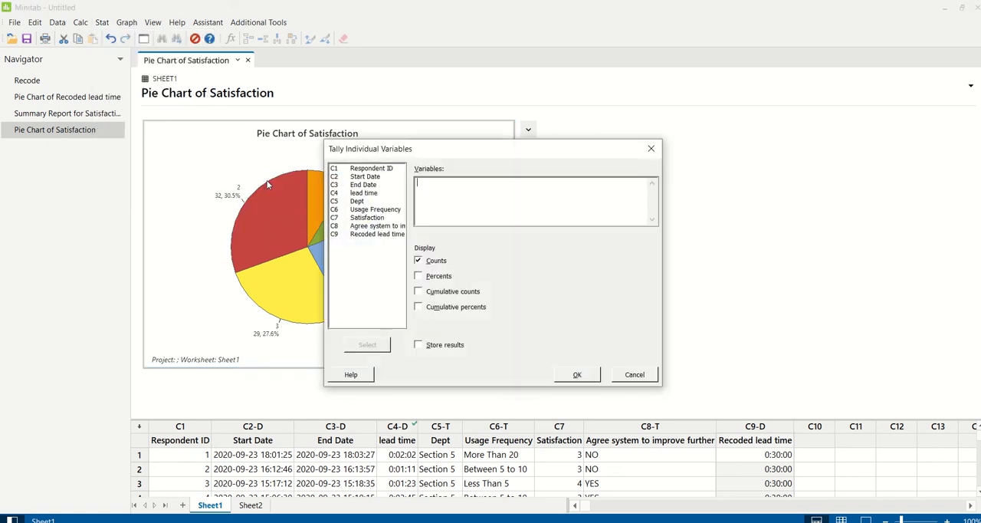
double_click(375, 220)
left_click(442, 278)
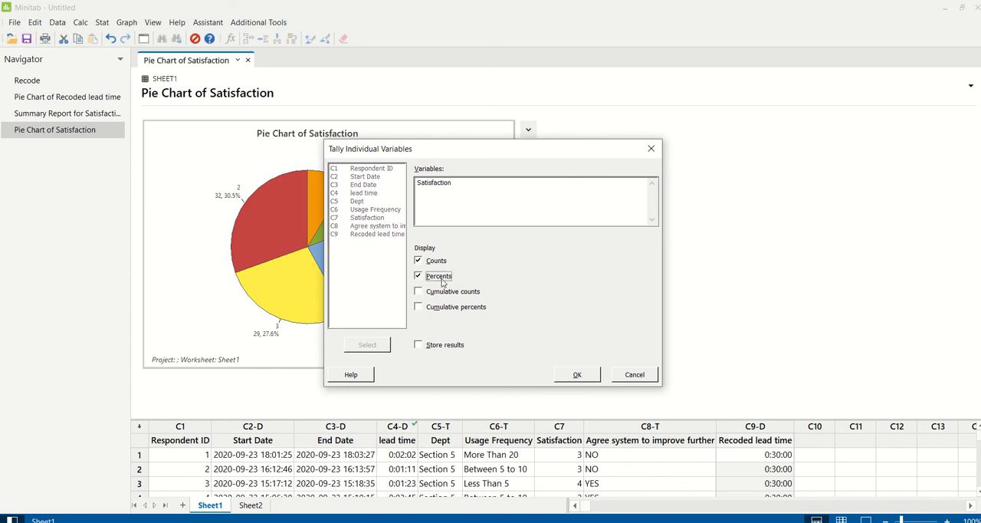
left_click(582, 375)
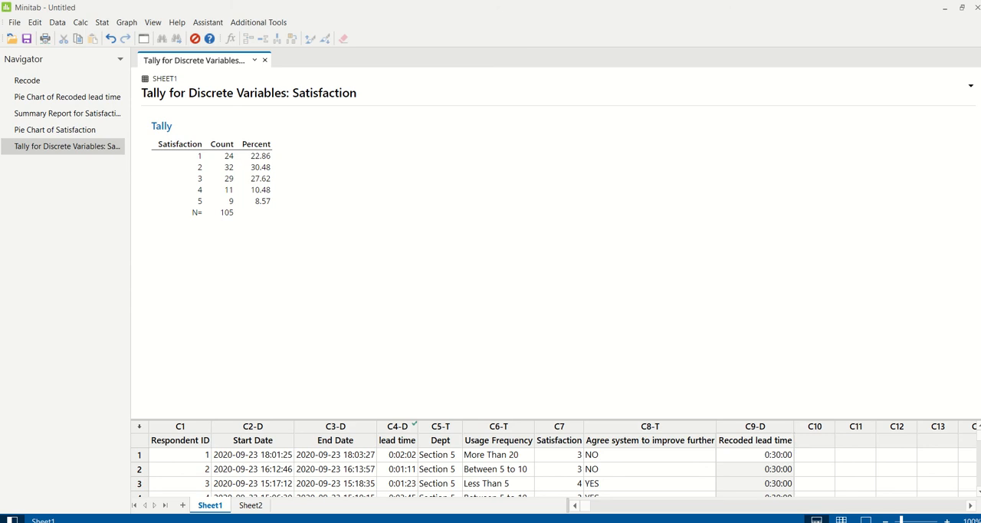
Check the survey questions in PowerPoint, and back in Minitab run a one-way ANOVA with Satisfaction as the response and Dept as the factor.
key("alt+Tab")
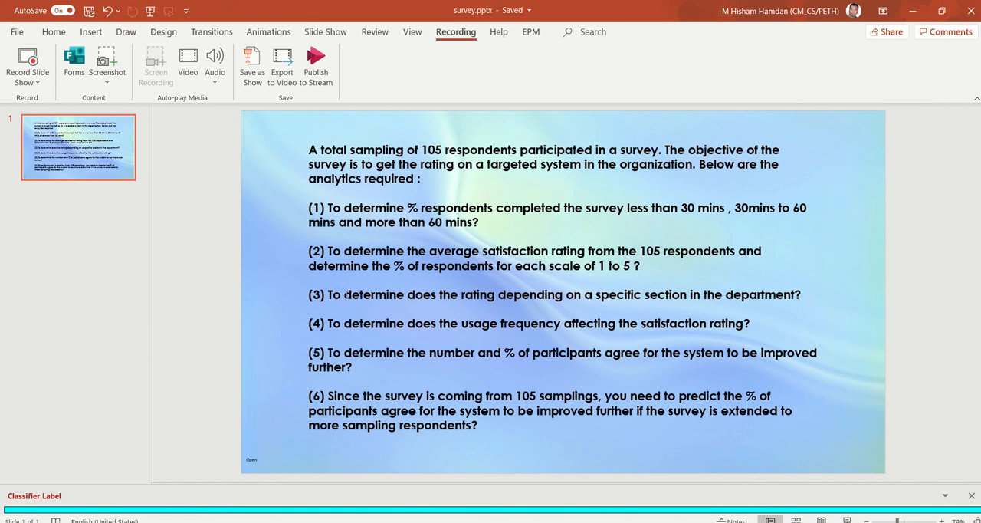
left_click(512, 521)
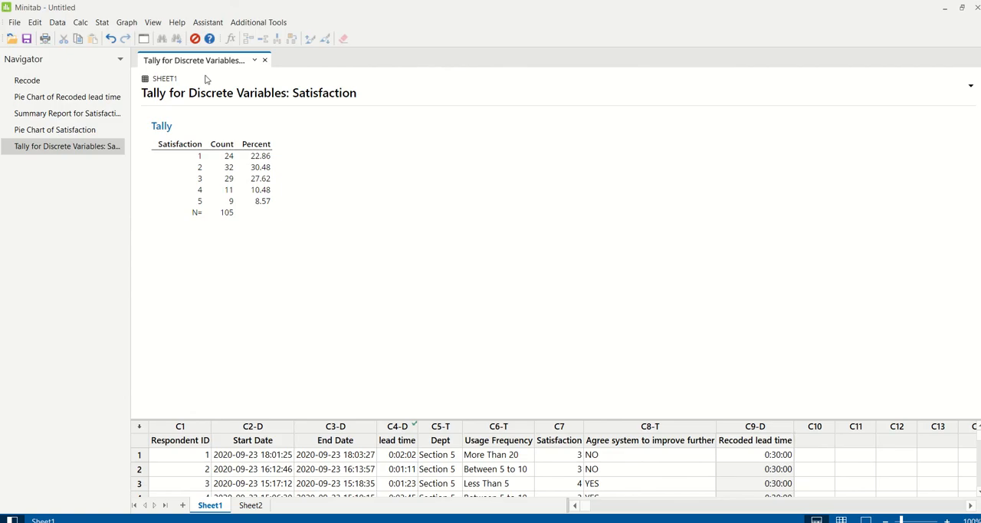
left_click(103, 23)
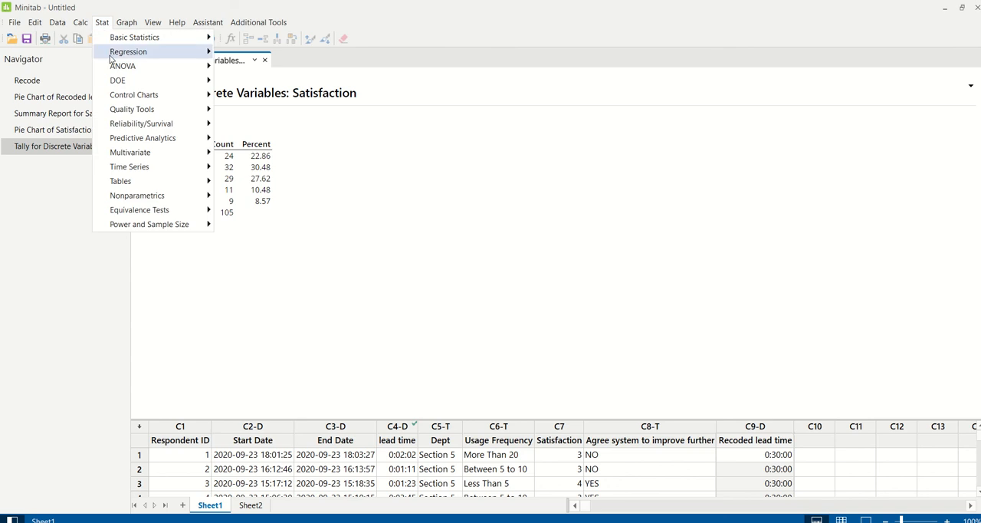
mouse_move(119, 68)
left_click(254, 67)
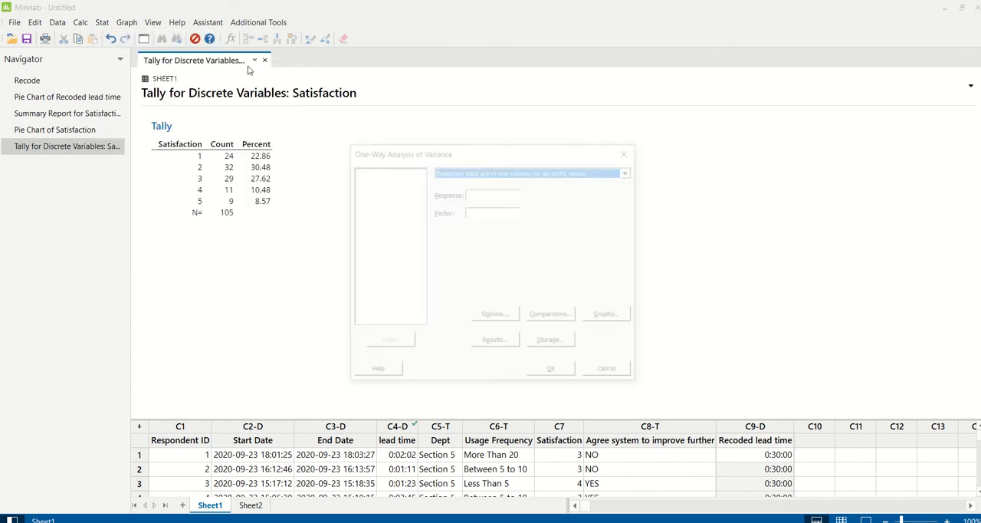
left_click(492, 194)
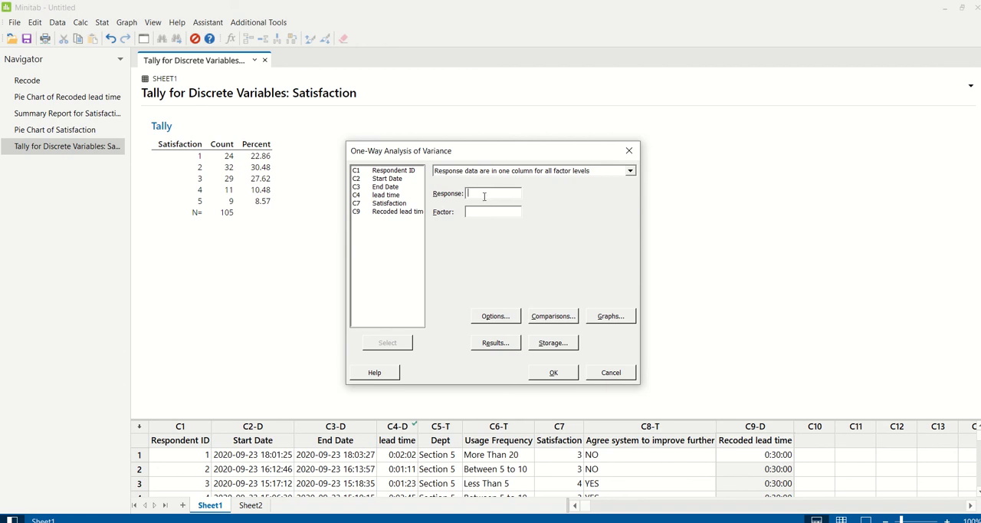
double_click(394, 203)
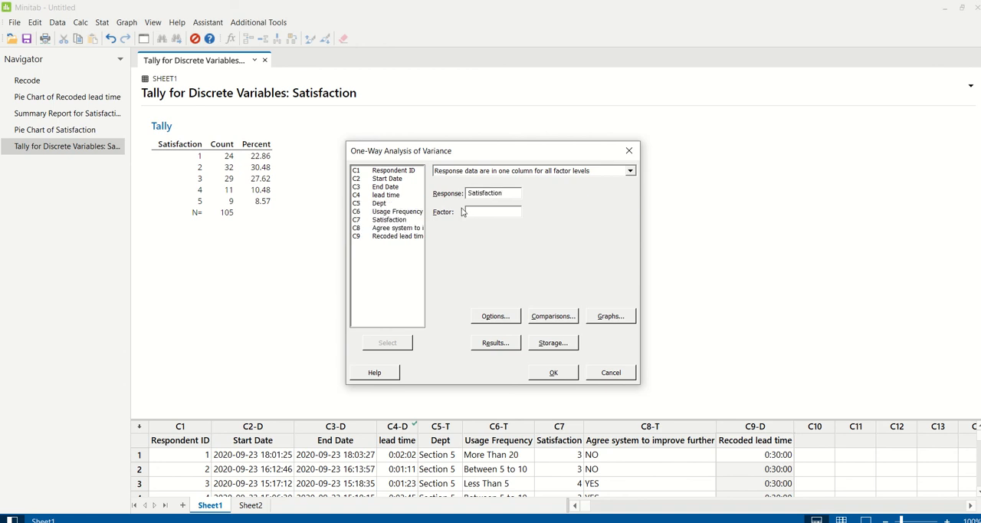
double_click(380, 203)
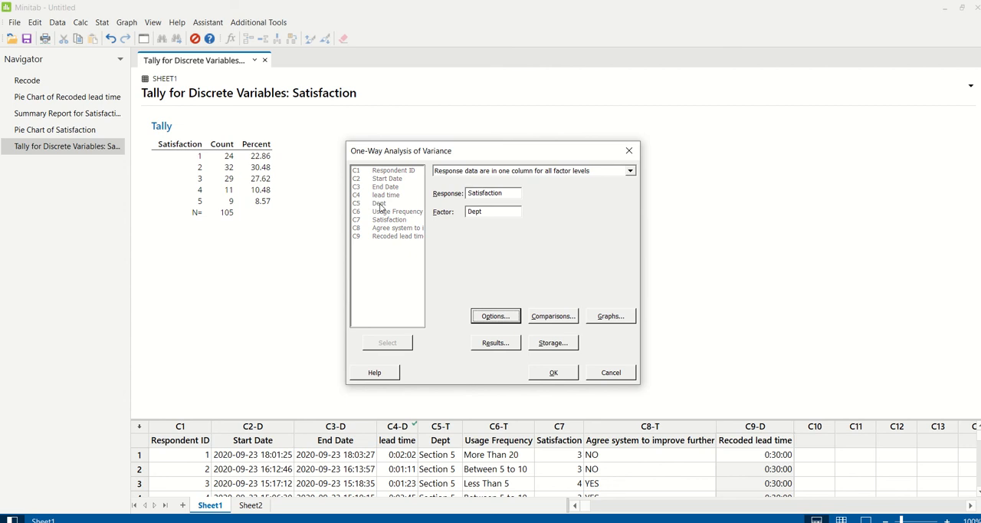
left_click(556, 372)
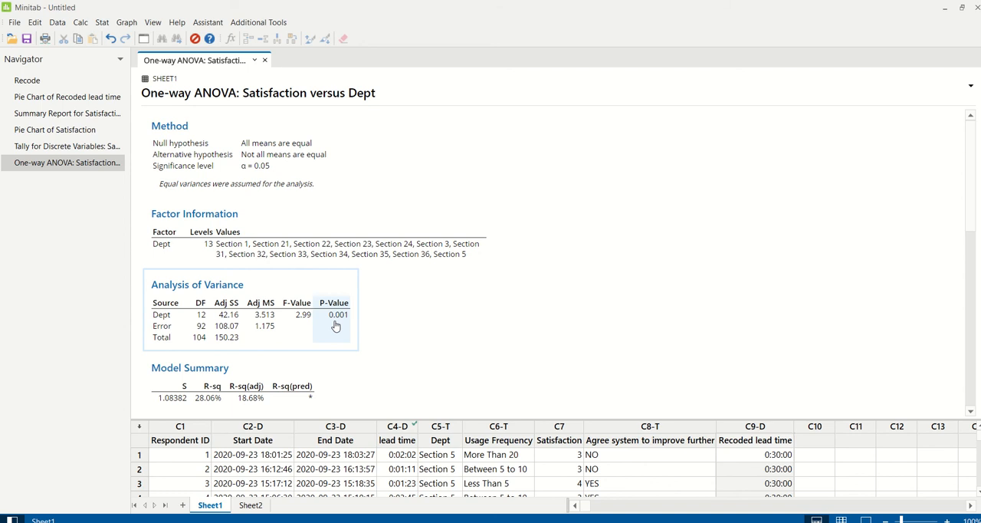
scroll(467, 320, "down", 10)
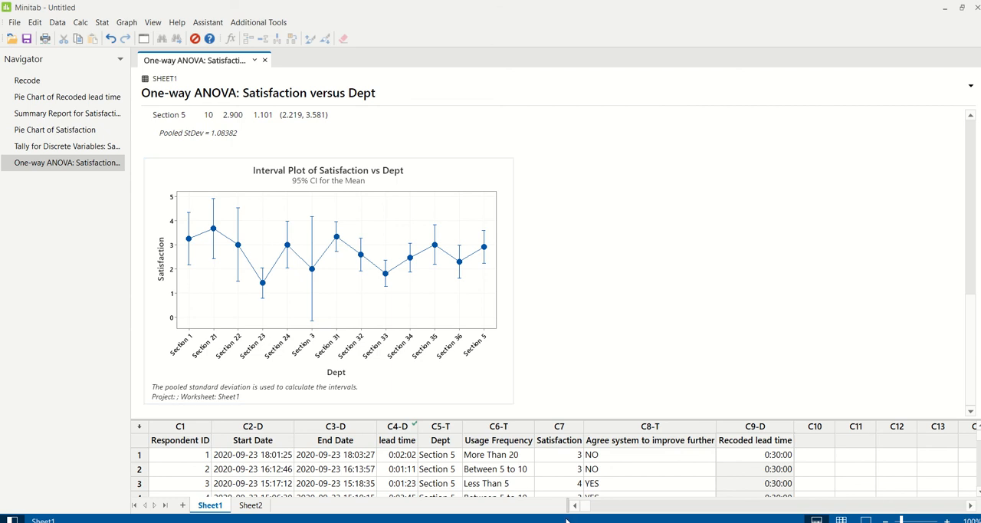
Rerun the one-way ANOVA of Satisfaction with Usage Frequency as the factor and review its means and interval plot.
key("ctrl+e")
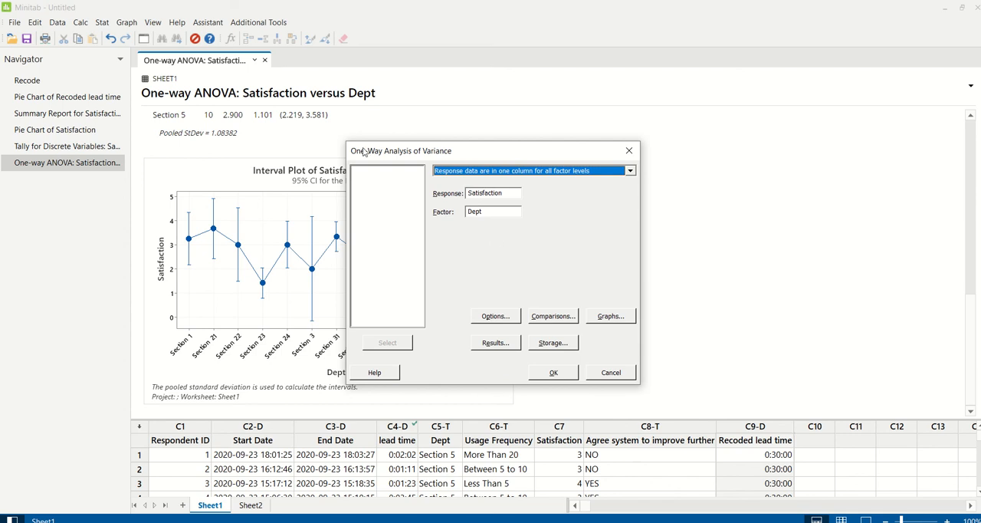
left_click(487, 213)
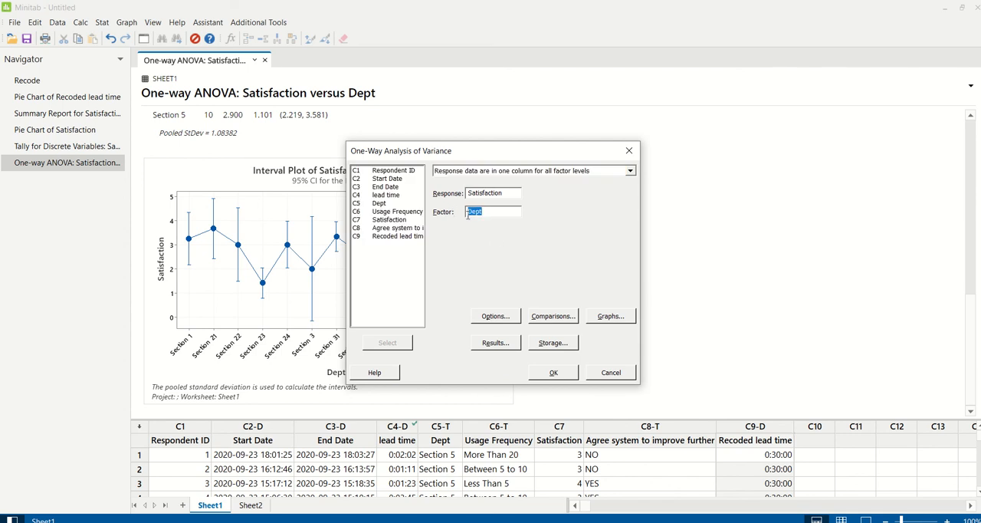
double_click(410, 212)
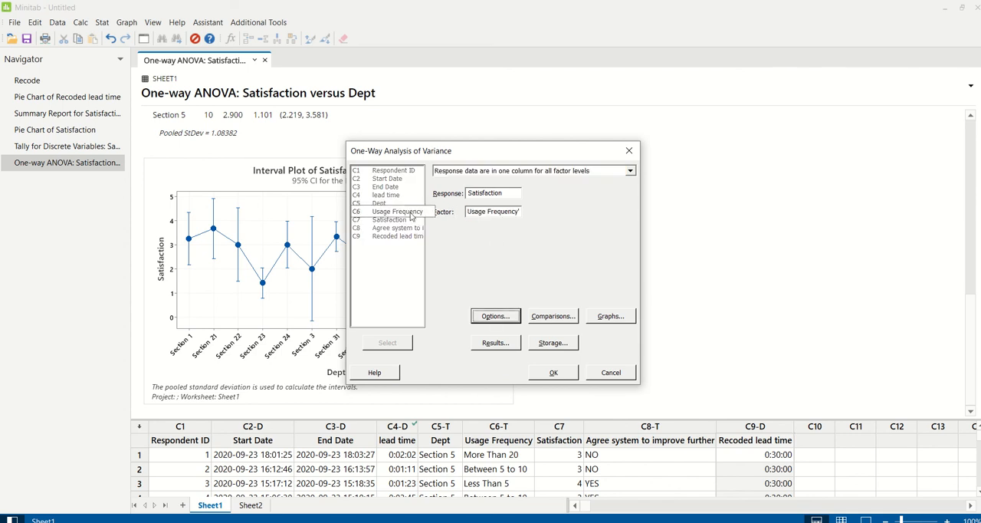
left_click(552, 373)
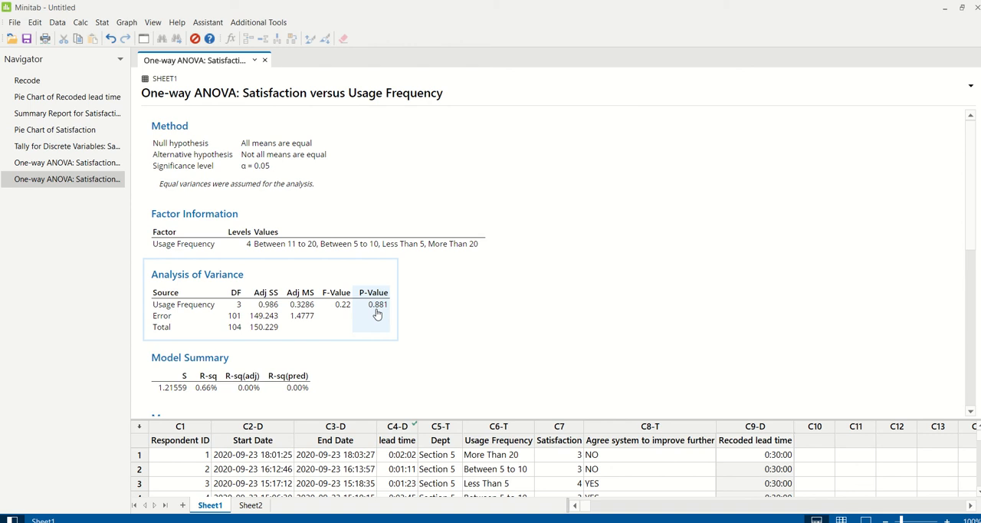
scroll(462, 306, "down", 5)
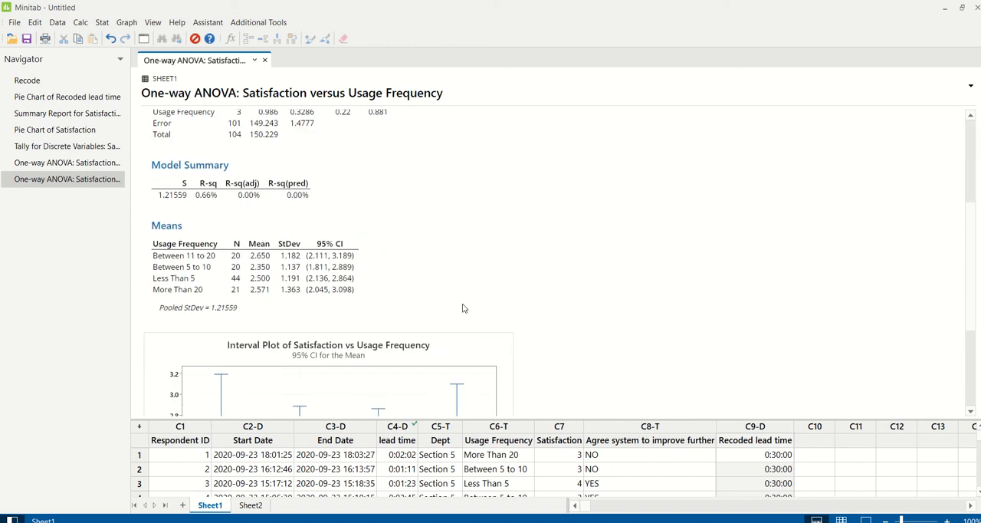
scroll(482, 331, "down", 1)
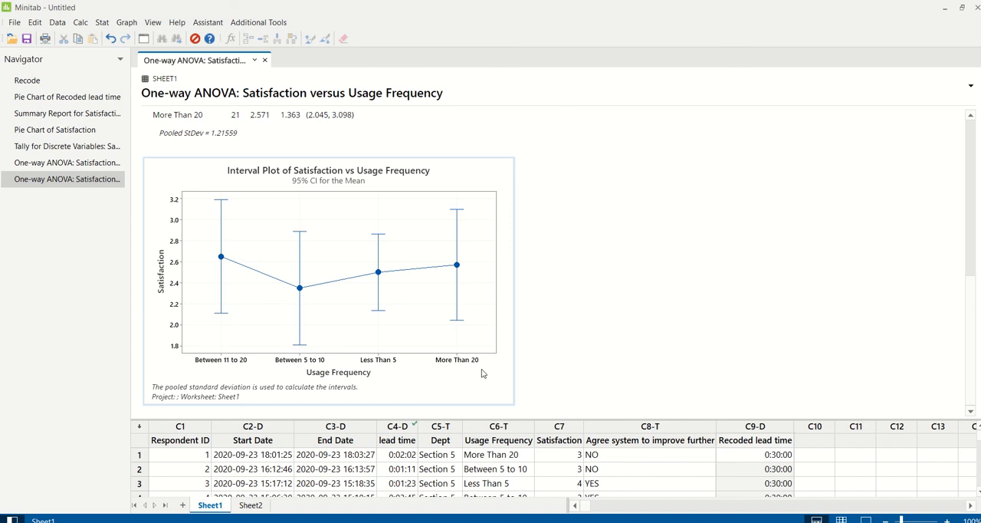
Fit a regression model with Satisfaction as the response and Dept and Usage Frequency as categorical predictors, and review the coefficients' p-values.
left_click(102, 23)
mouse_move(123, 52)
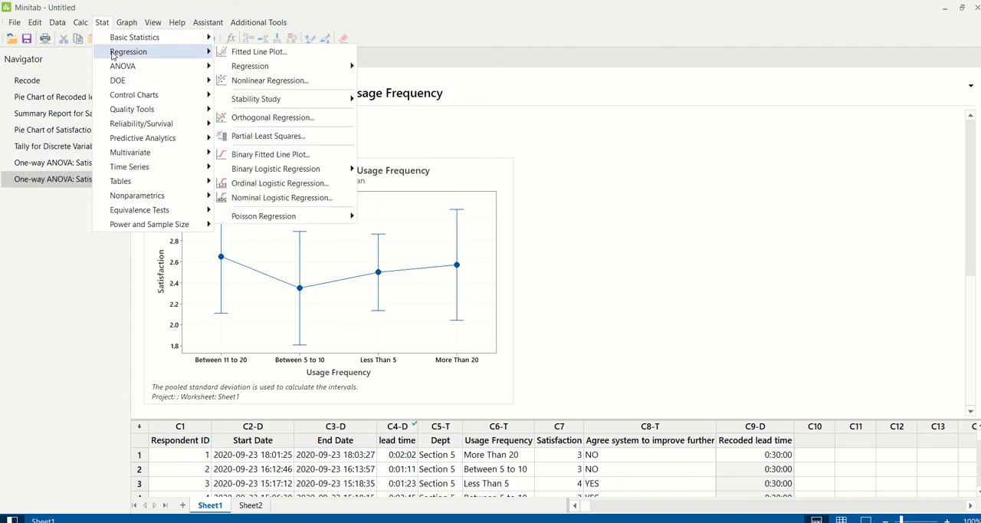
mouse_move(245, 69)
left_click(380, 68)
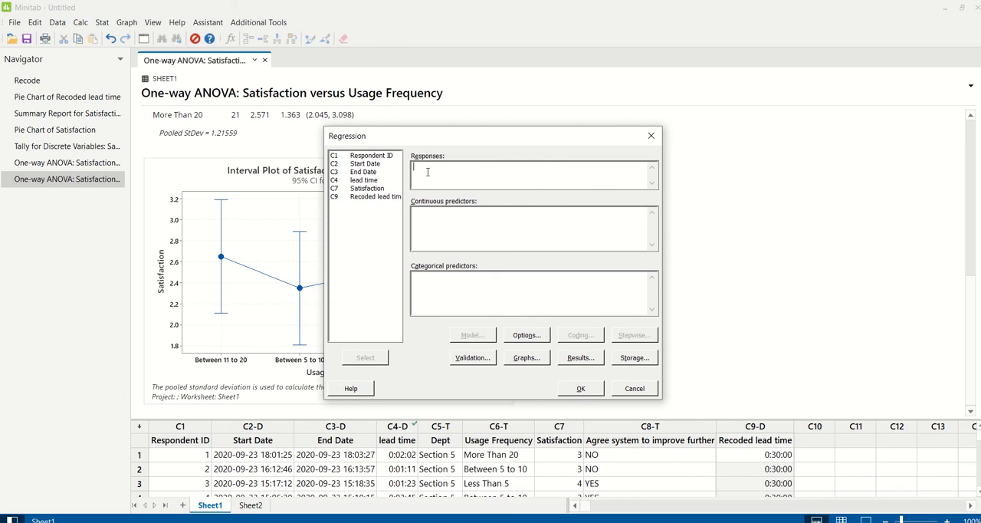
double_click(373, 188)
left_click(468, 295)
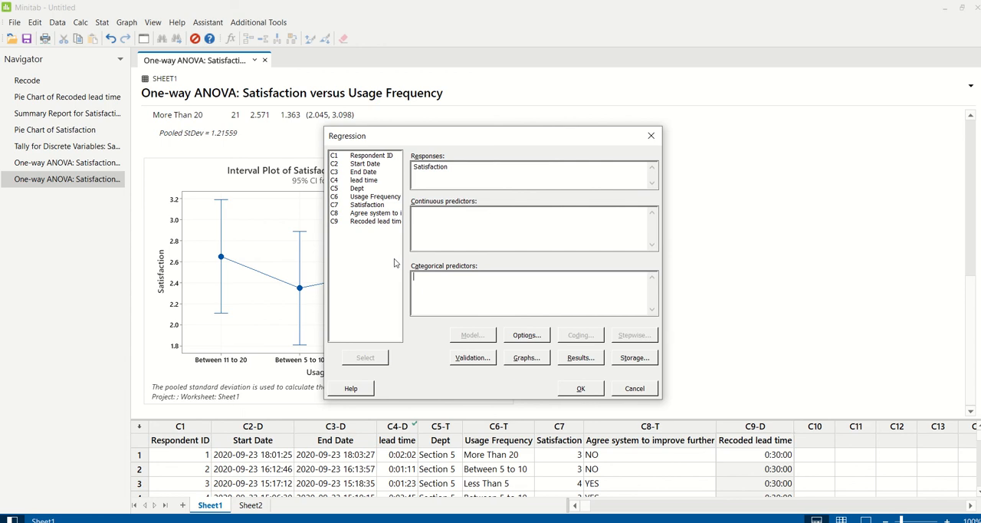
double_click(360, 189)
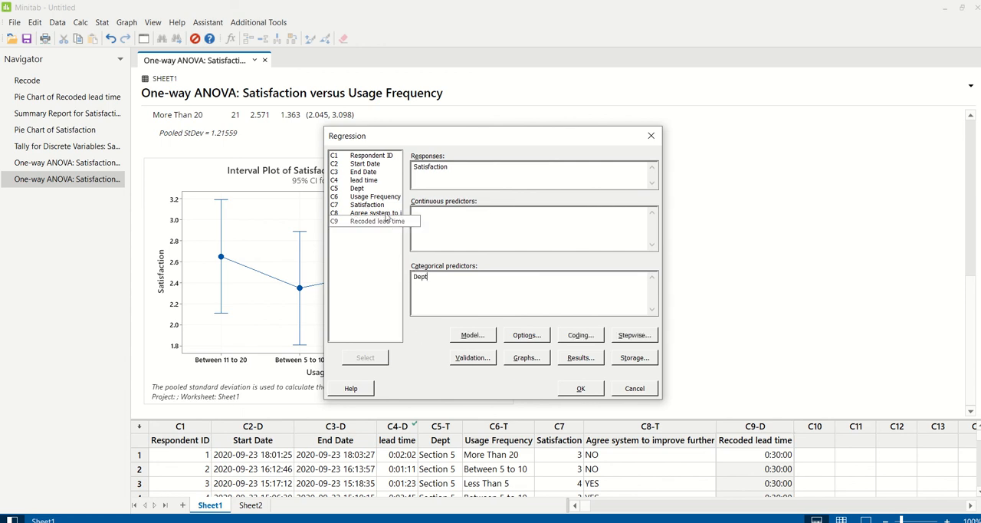
double_click(387, 198)
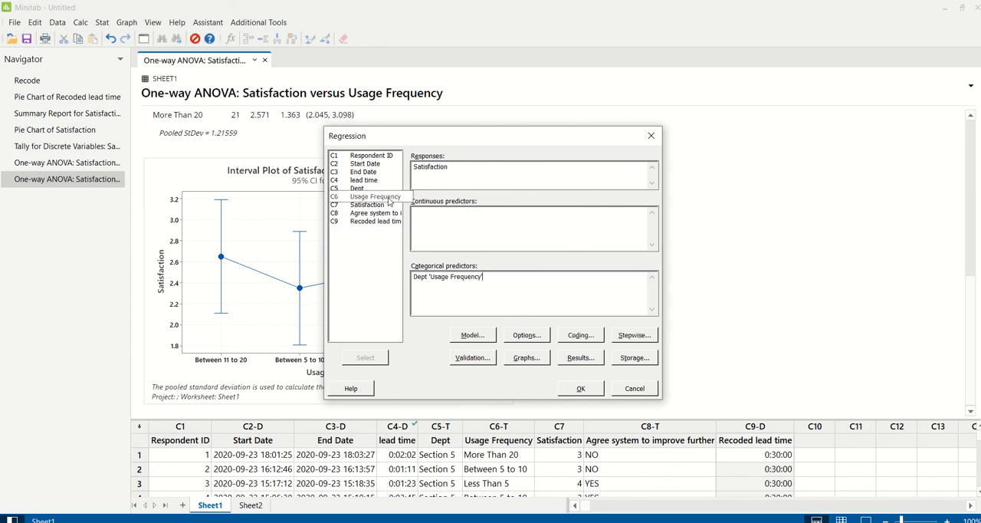
left_click(581, 387)
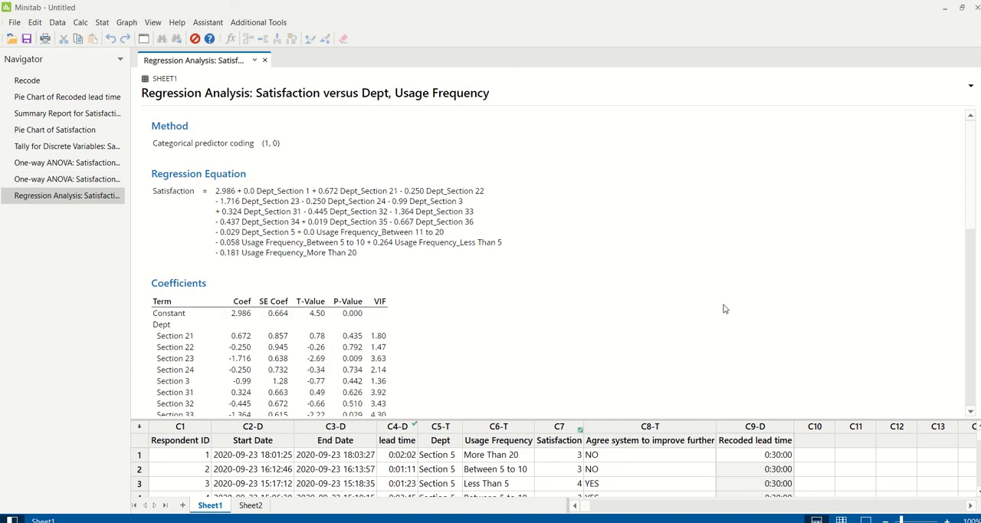
scroll(724, 308, "down", 5)
scroll(724, 308, "down", 1)
scroll(724, 308, "up", 3)
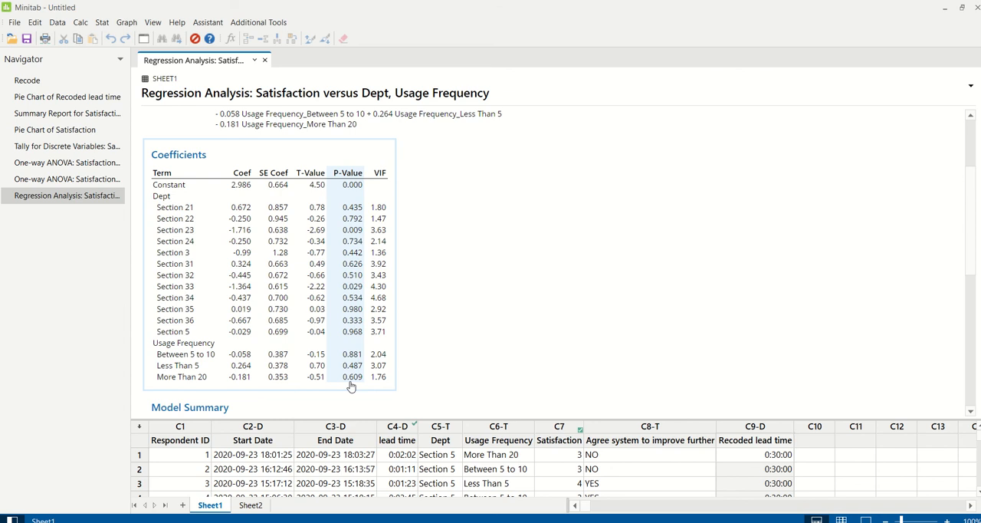
Check the survey questions in PowerPoint, and back in Minitab create a pie chart of the Agree system to improve further column.
left_click(504, 522)
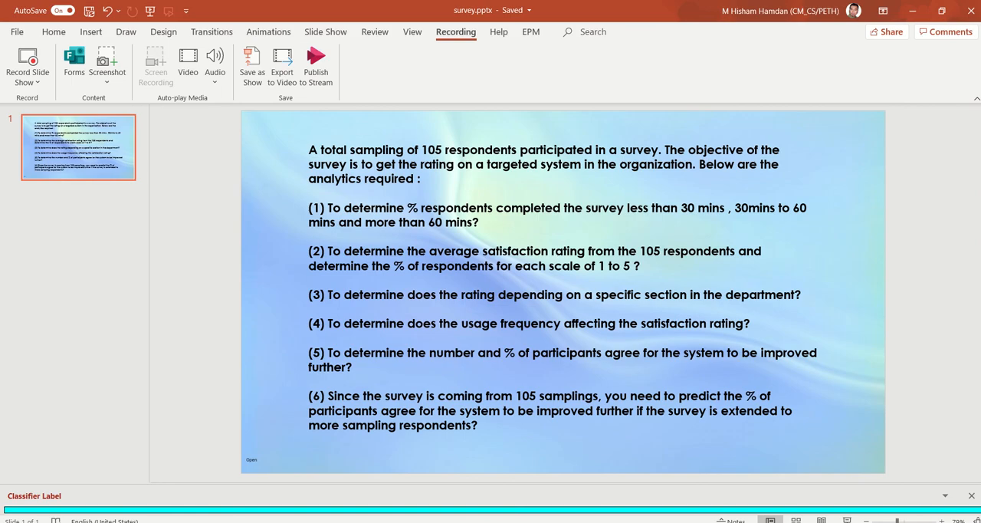
left_click(562, 522)
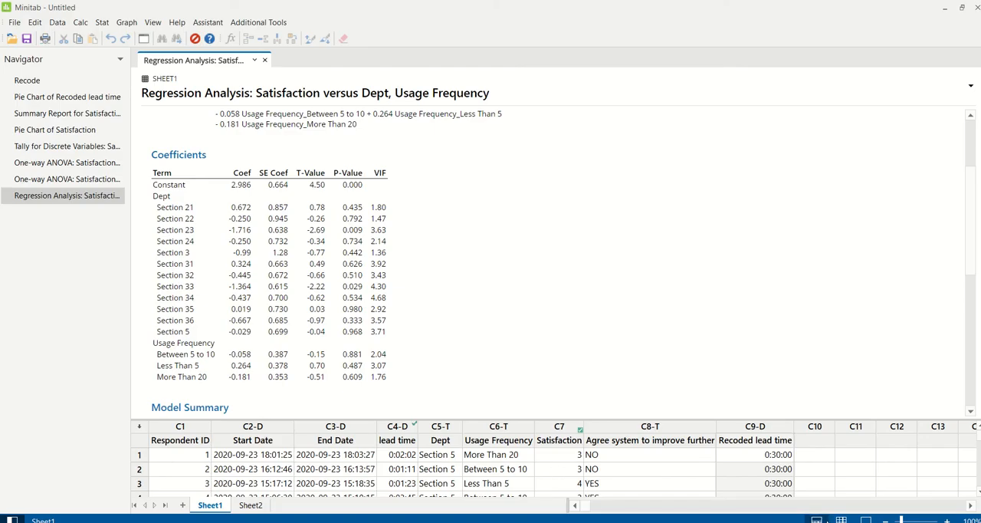
left_click(841, 520)
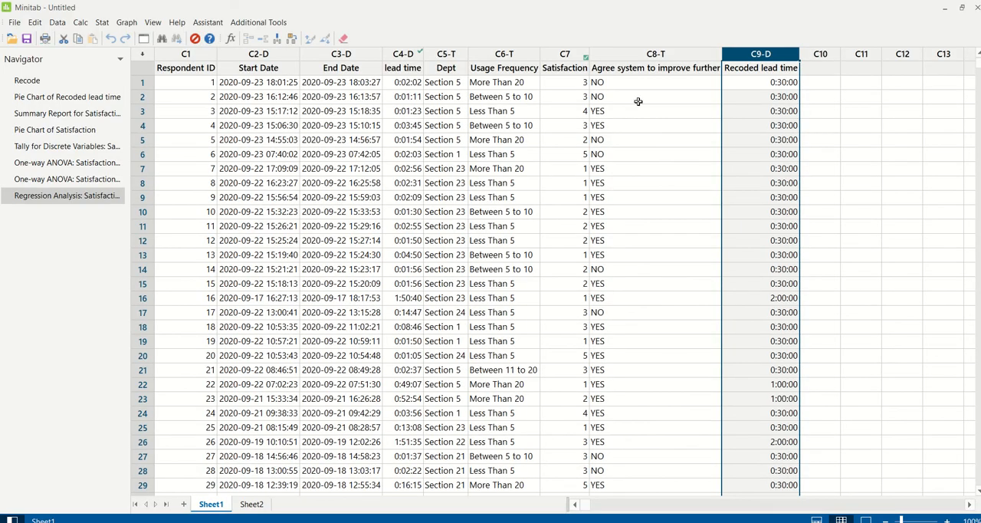
left_click(643, 51)
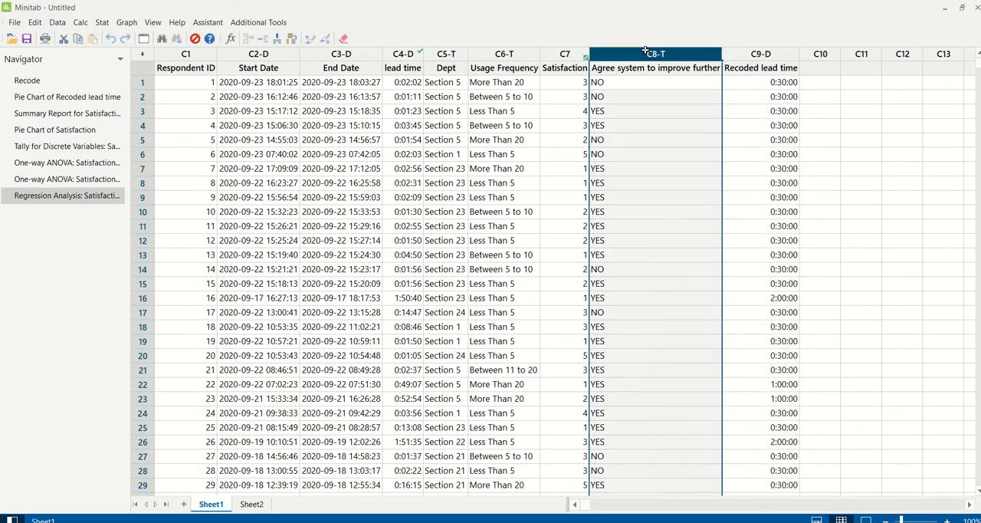
left_click(127, 22)
left_click(173, 265)
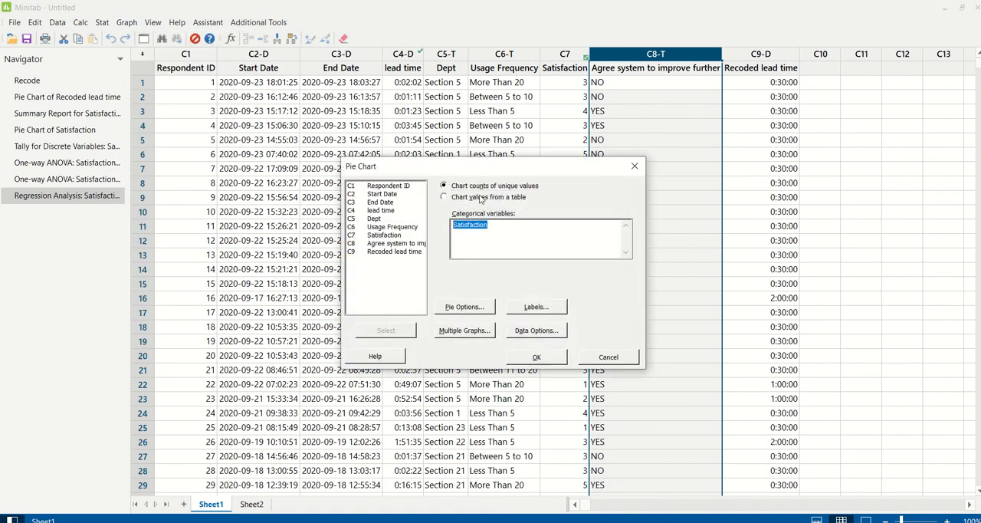
double_click(391, 243)
left_click(534, 357)
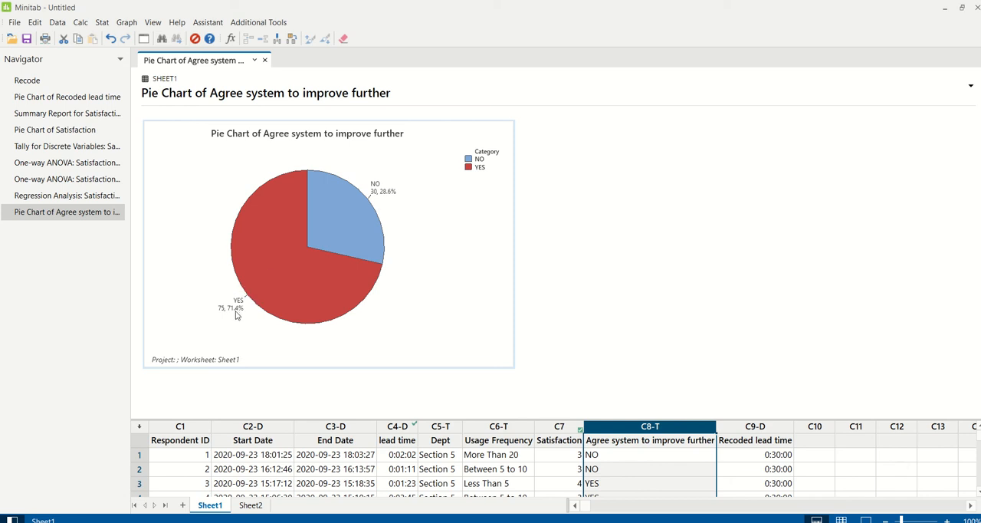
Tally the Agree system to improve further variable with both counts and percents displayed.
left_click(102, 22)
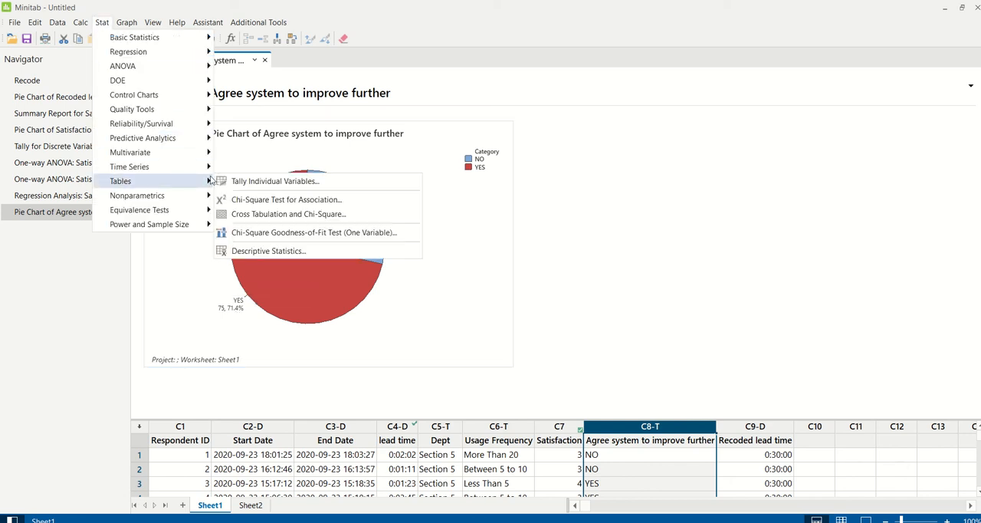
left_click(255, 182)
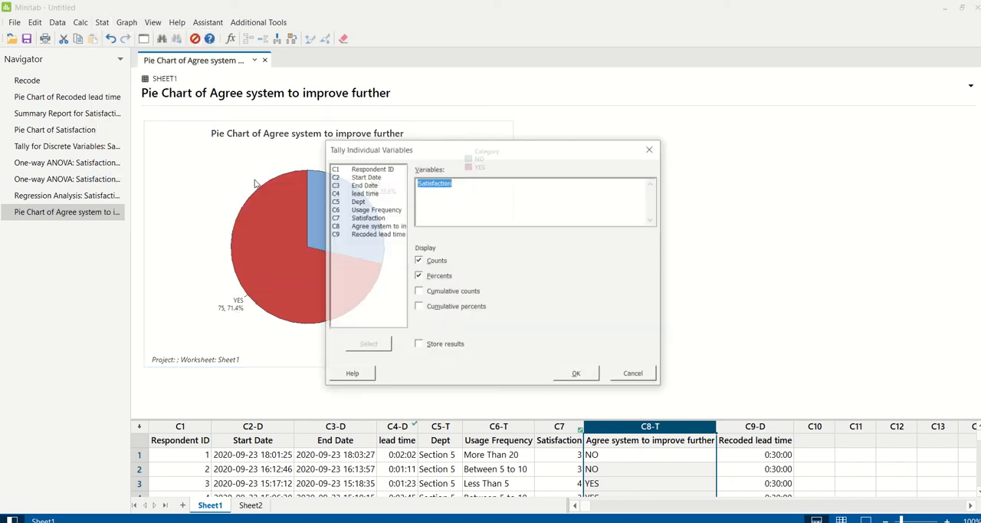
double_click(364, 226)
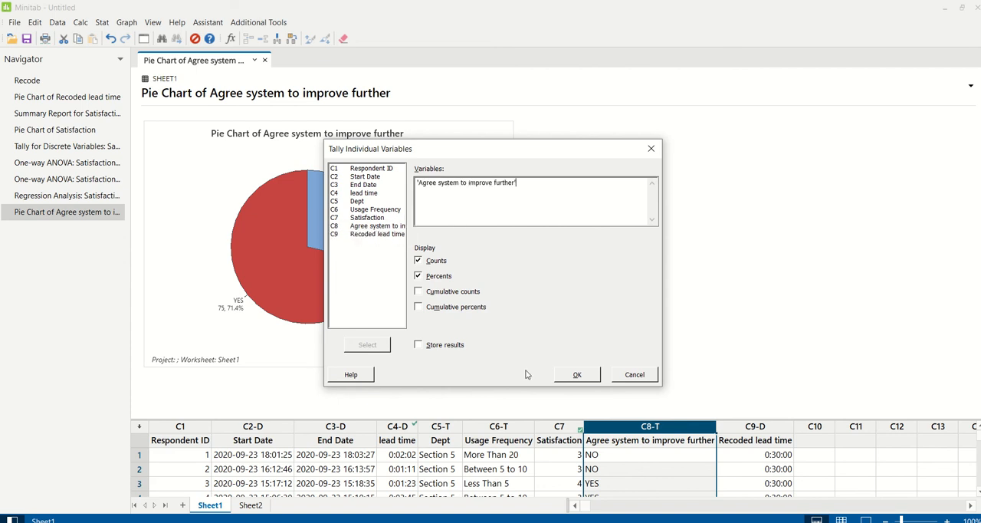
left_click(576, 374)
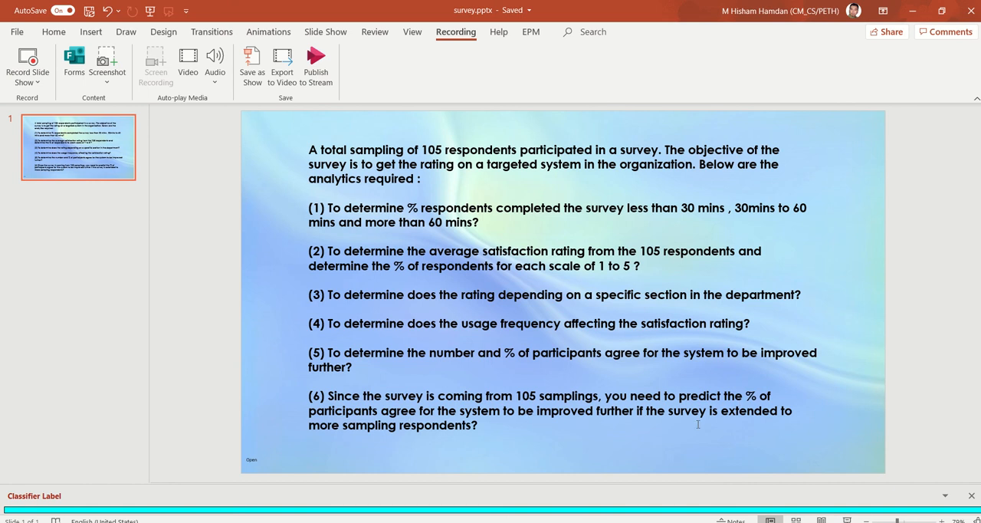
Switch from PowerPoint back to Minitab and run a 1 Proportion analysis on the Agree system to improve further column, without a hypothesis test.
key("alt+Tab")
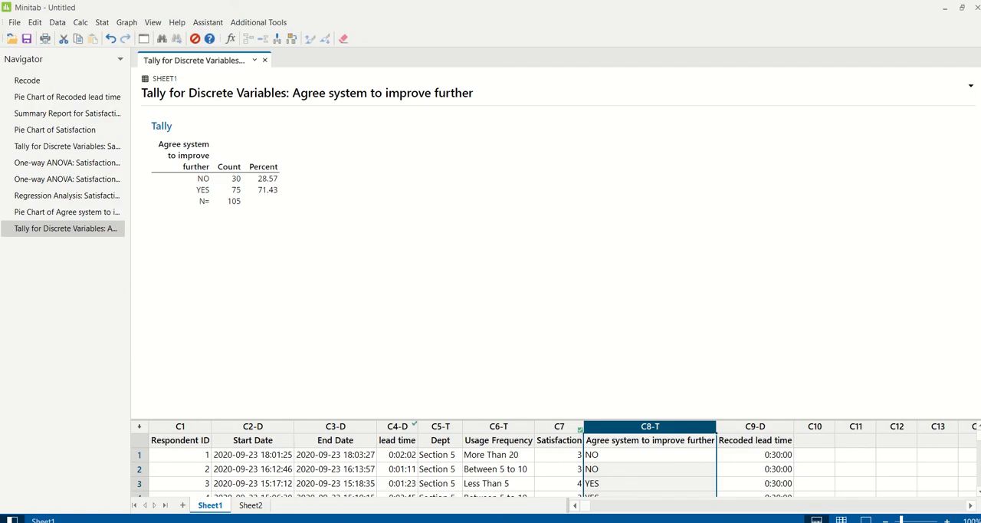
left_click(102, 22)
mouse_move(104, 36)
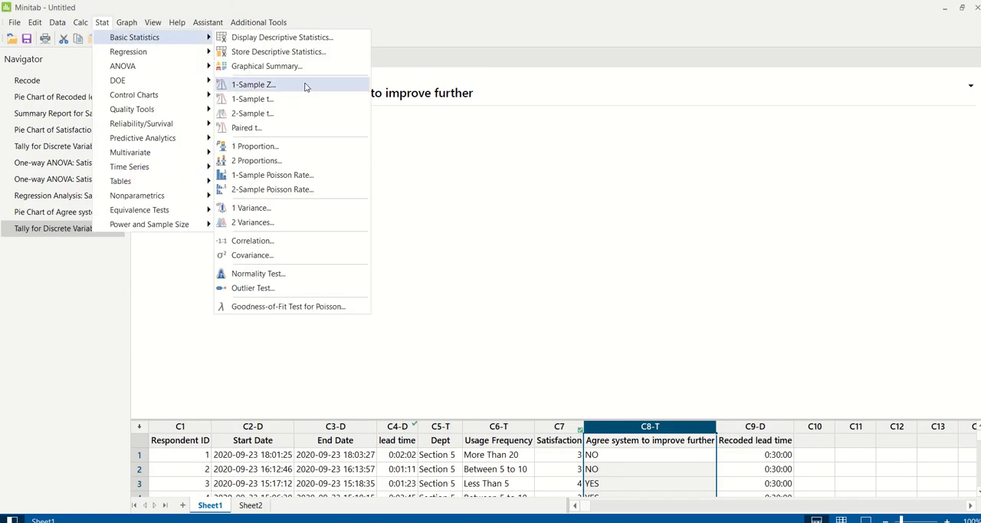
left_click(316, 147)
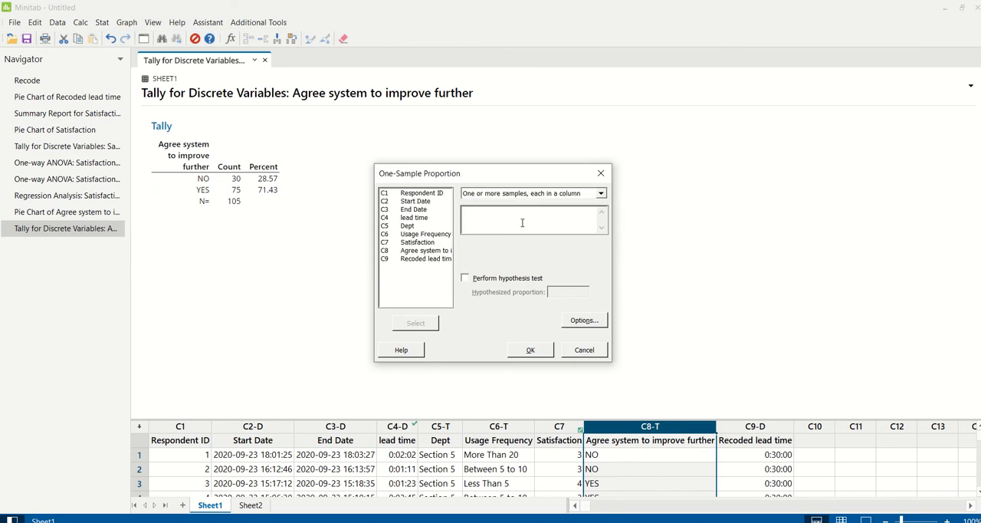
double_click(430, 253)
left_click(532, 351)
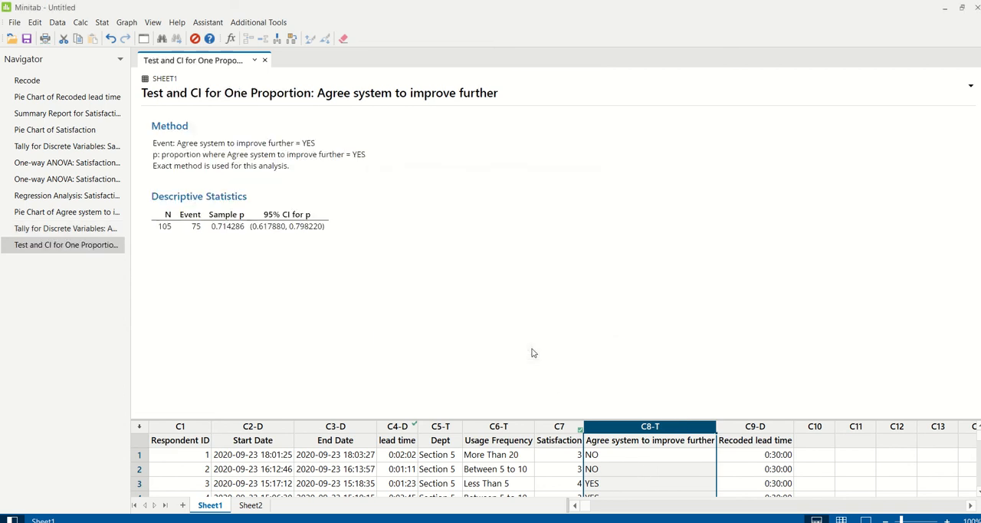